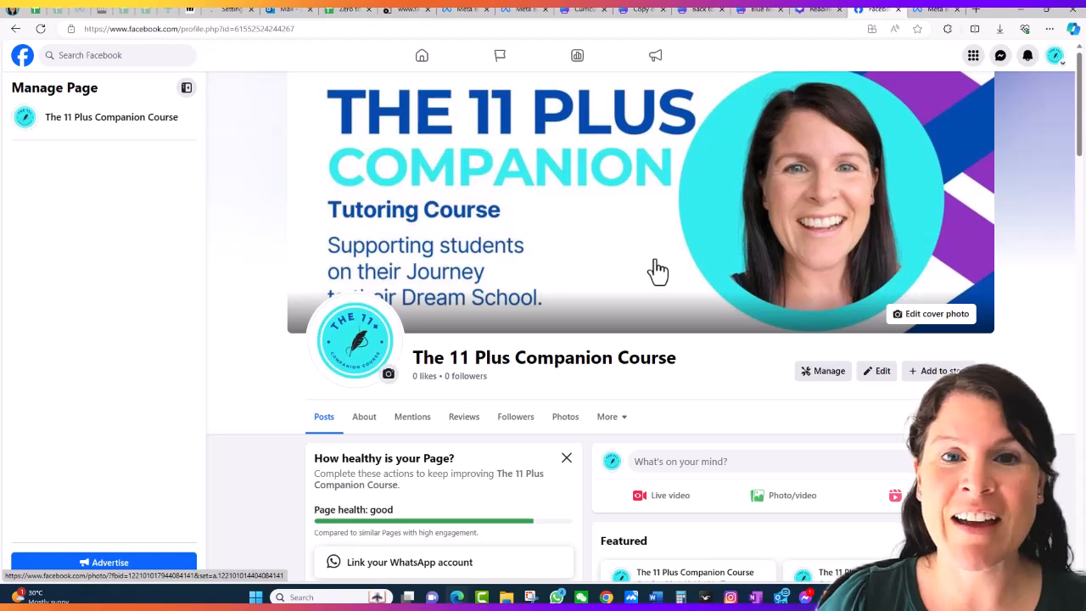
- Look through the open Canva flyer designs, from the Curriculum poster to Reading Explorer Group Class, and return to the Facebook page
left_click(587, 11)
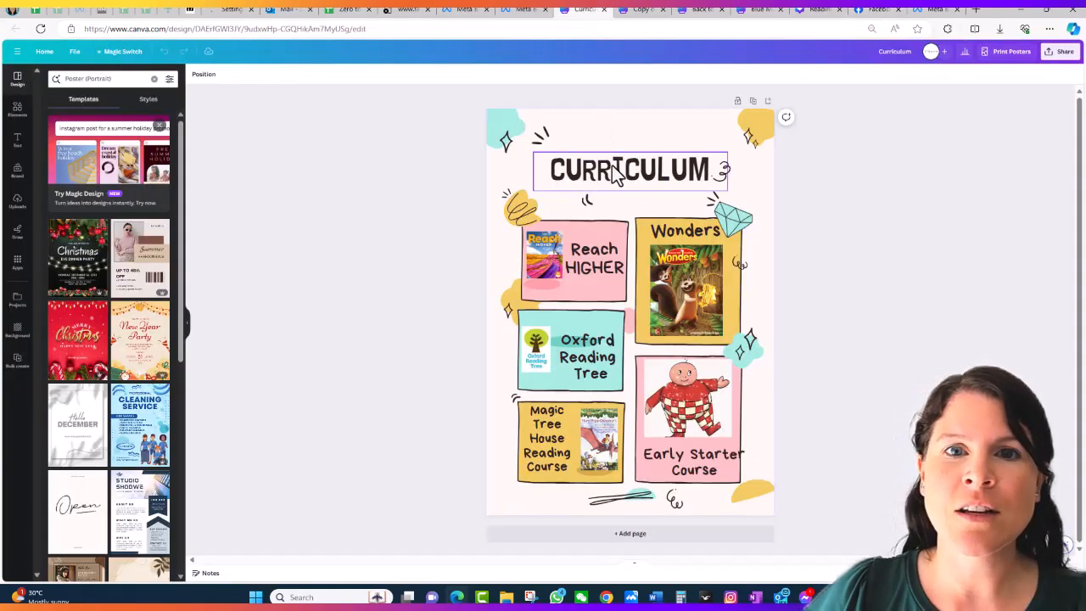
left_click(642, 10)
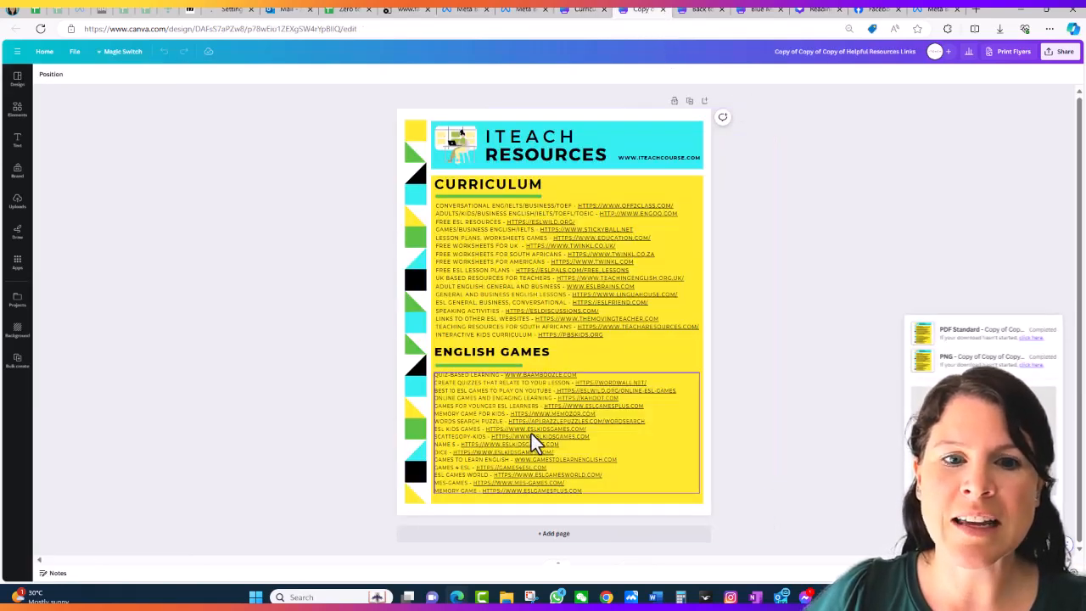
left_click(697, 9)
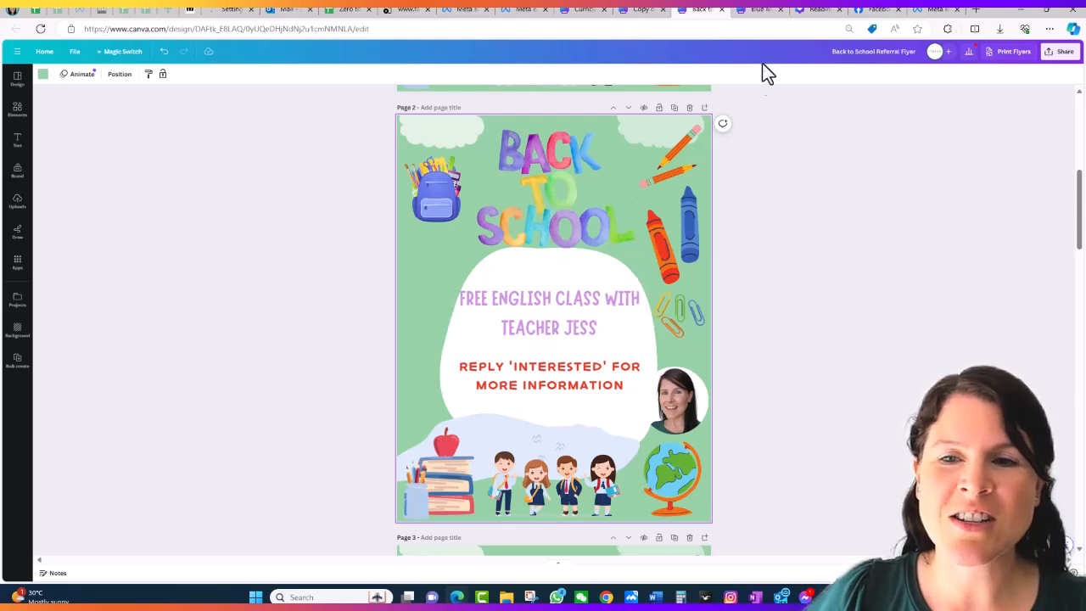
left_click(763, 11)
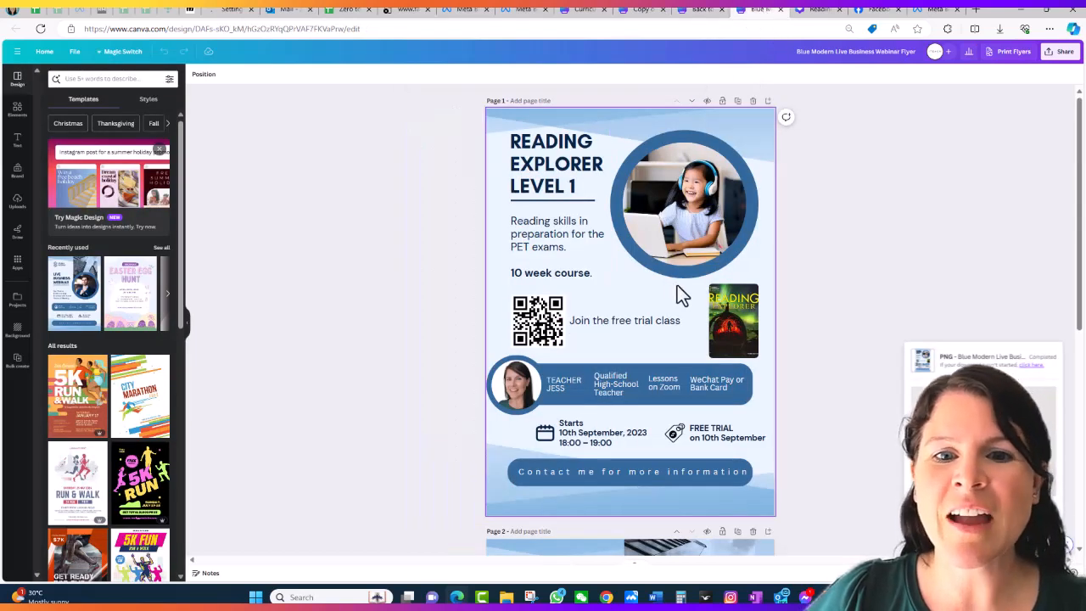
left_click(819, 12)
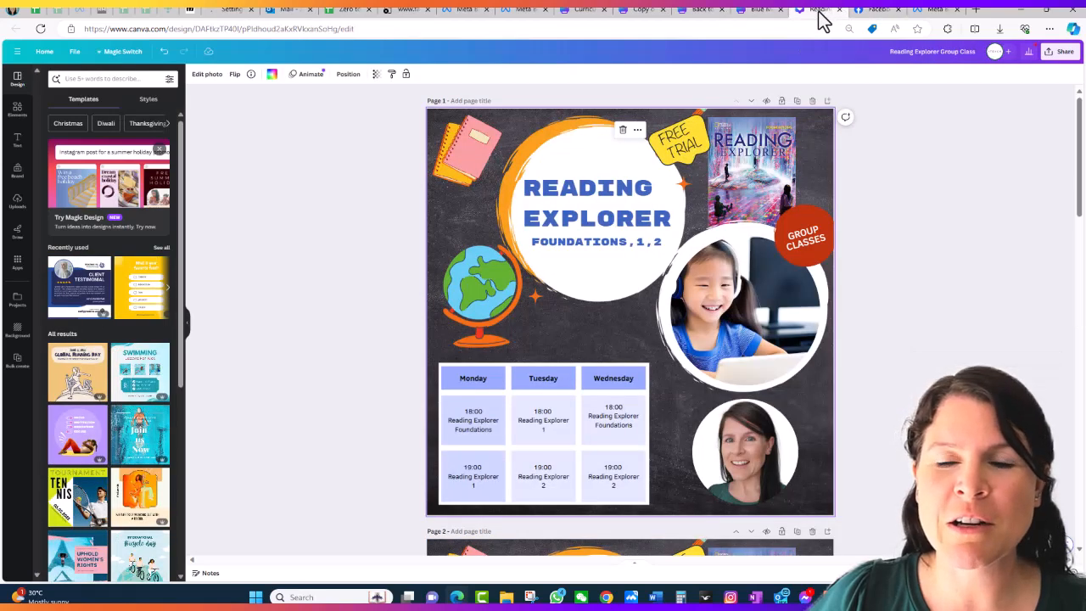
left_click(879, 12)
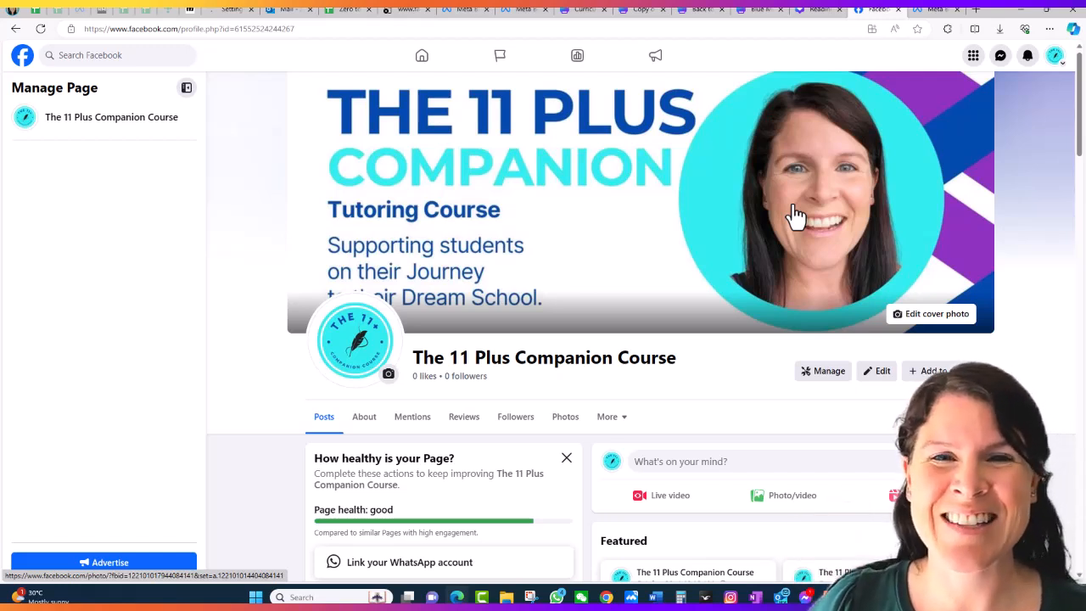
- Go from the Facebook page to its Meta Business Suite inbox and open the content Planner
left_click(1002, 57)
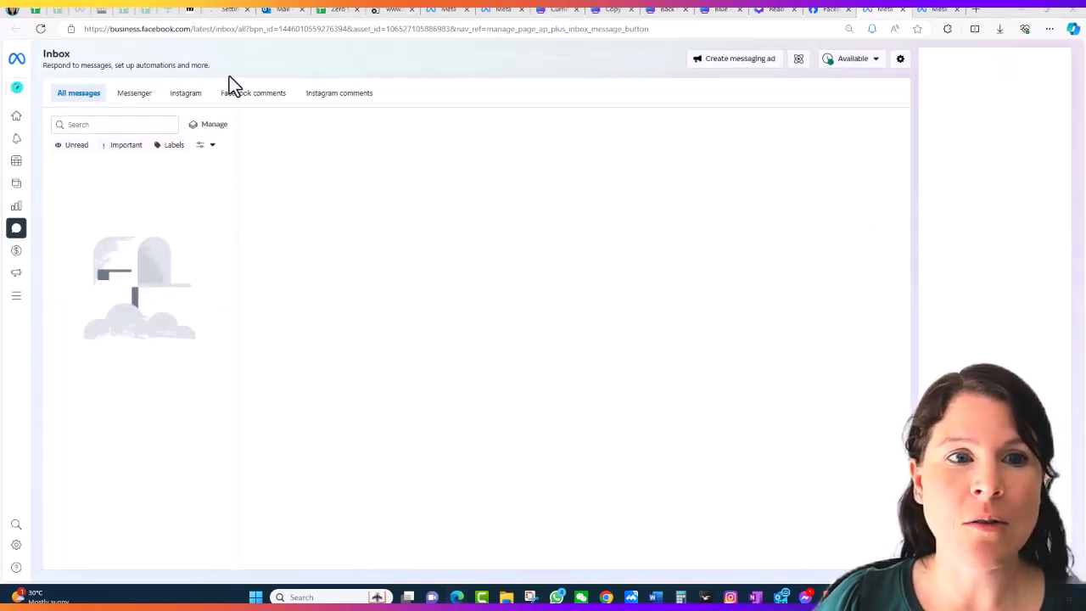
mouse_move(17, 166)
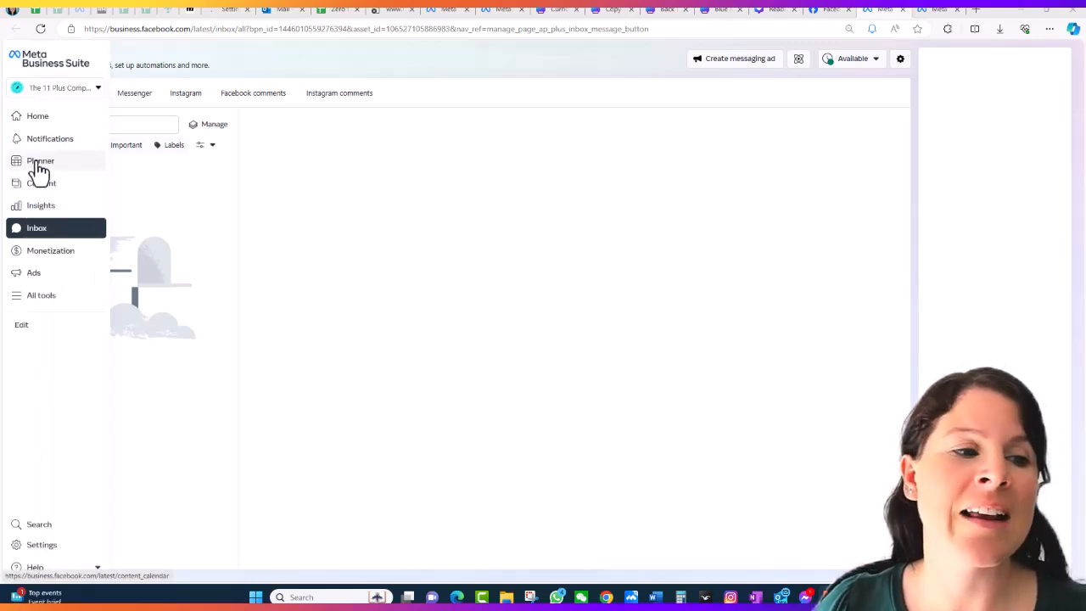
left_click(45, 167)
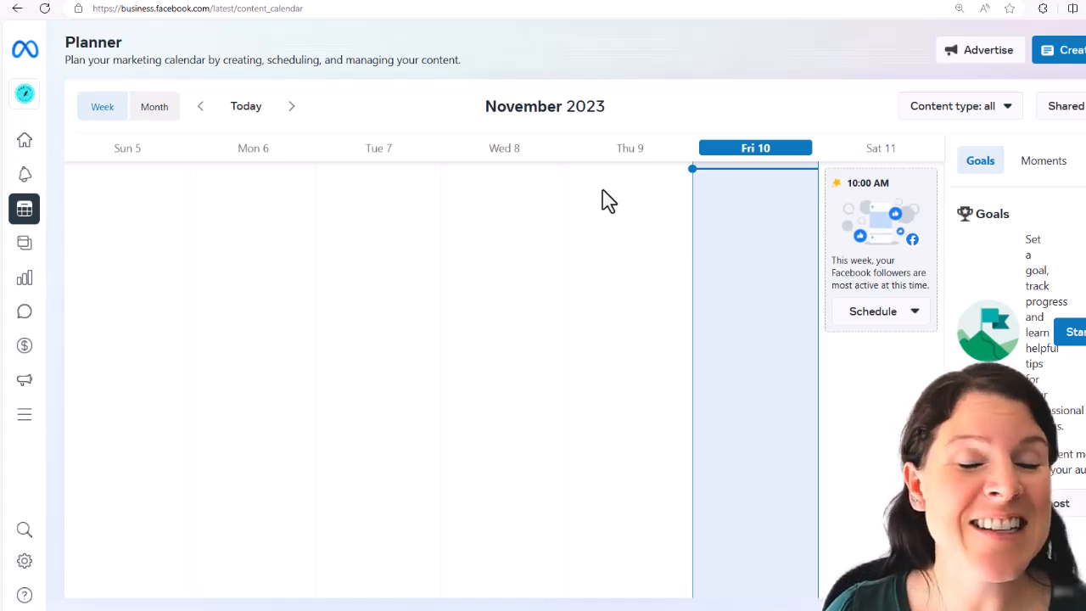
- Start a new post from the Planner for Sat 11 and save the suggested active time of Nov 11, 2023, 10:00 AM
mouse_move(732, 220)
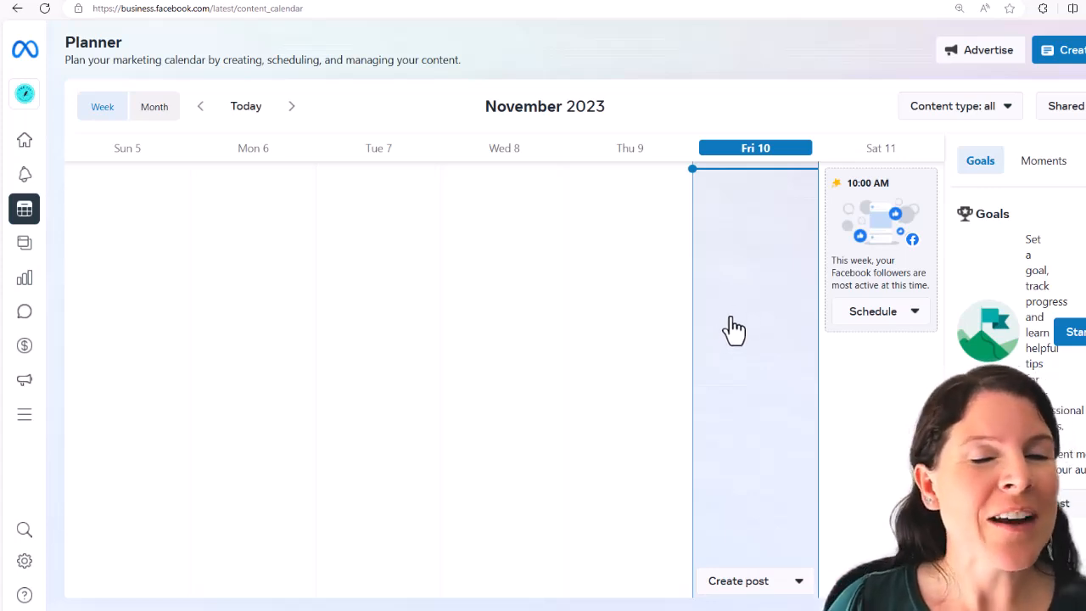
left_click(888, 388)
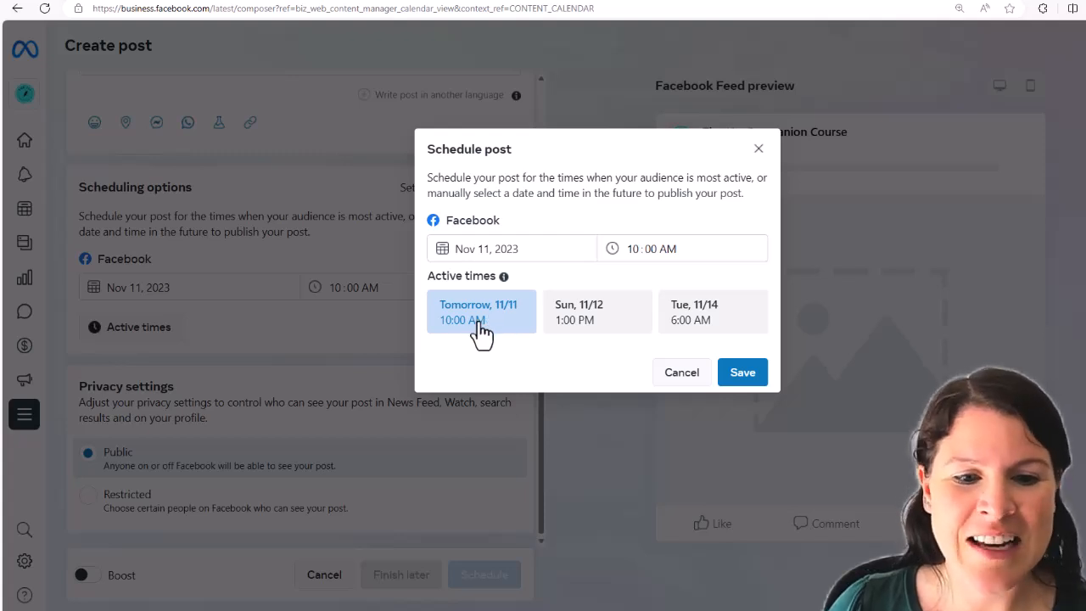
left_click(742, 373)
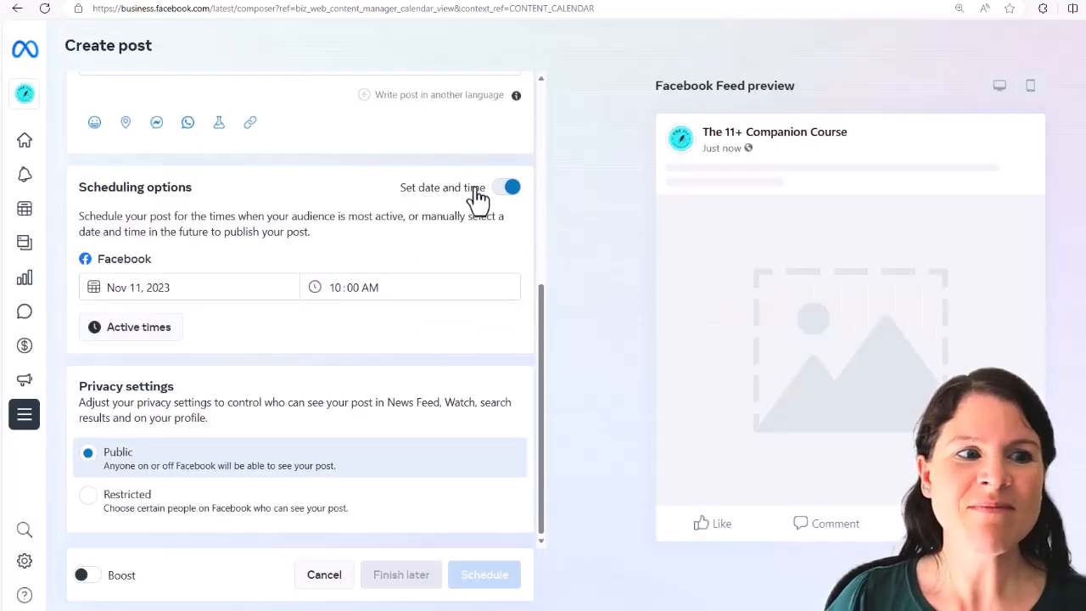
- Upload the image "Reading Explorer Group Class (1)" to the post and write "⭐New classes starting soon! ⭐ Join me for a Reading Explorer course."
scroll(310, 260, "up", 5)
left_click(163, 245)
left_click(151, 288)
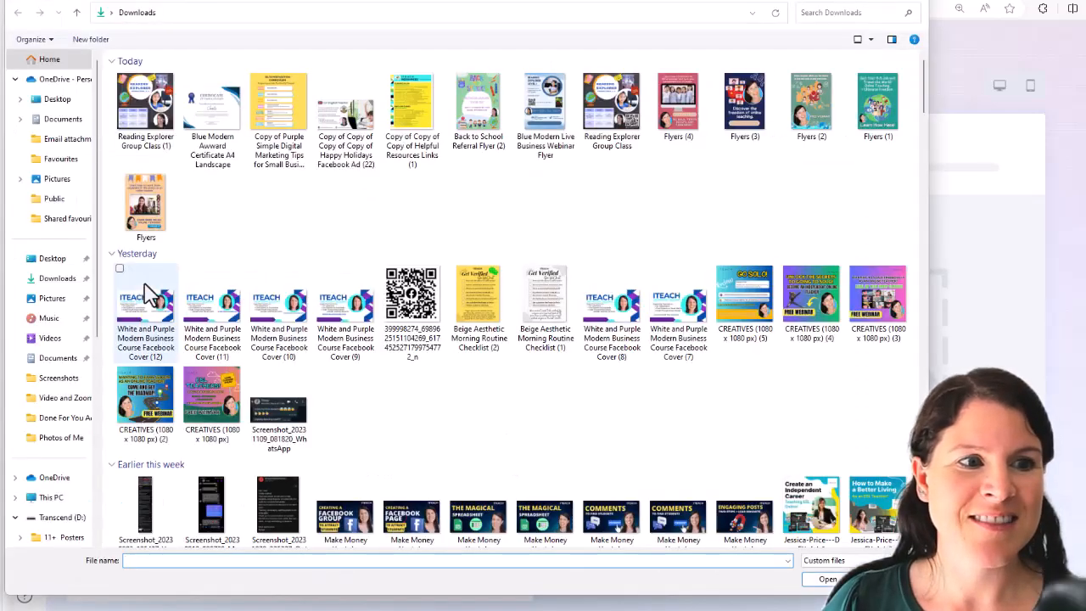
left_click(145, 106)
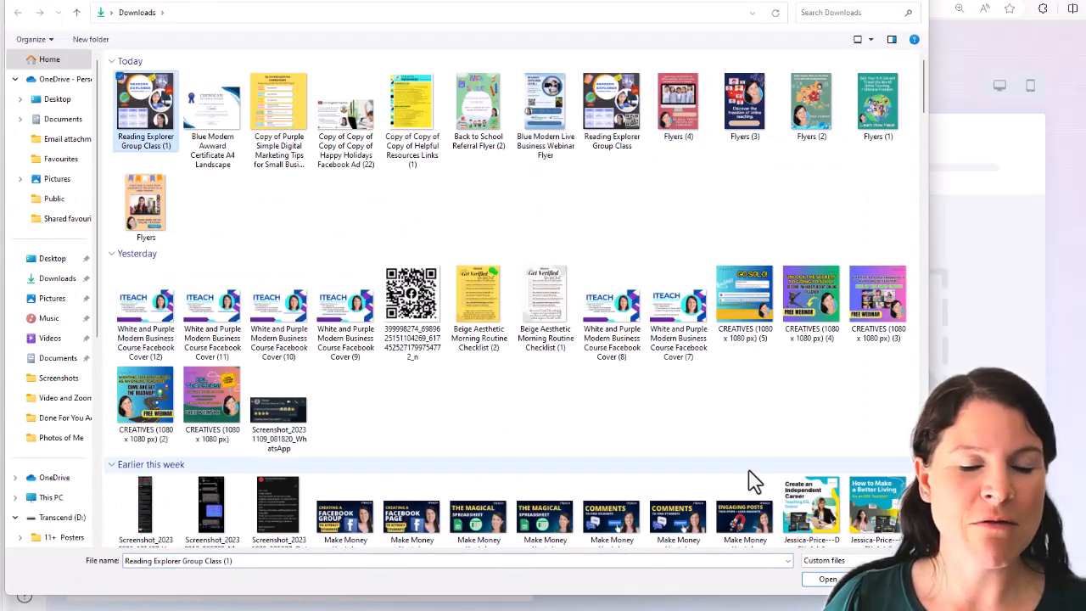
left_click(824, 577)
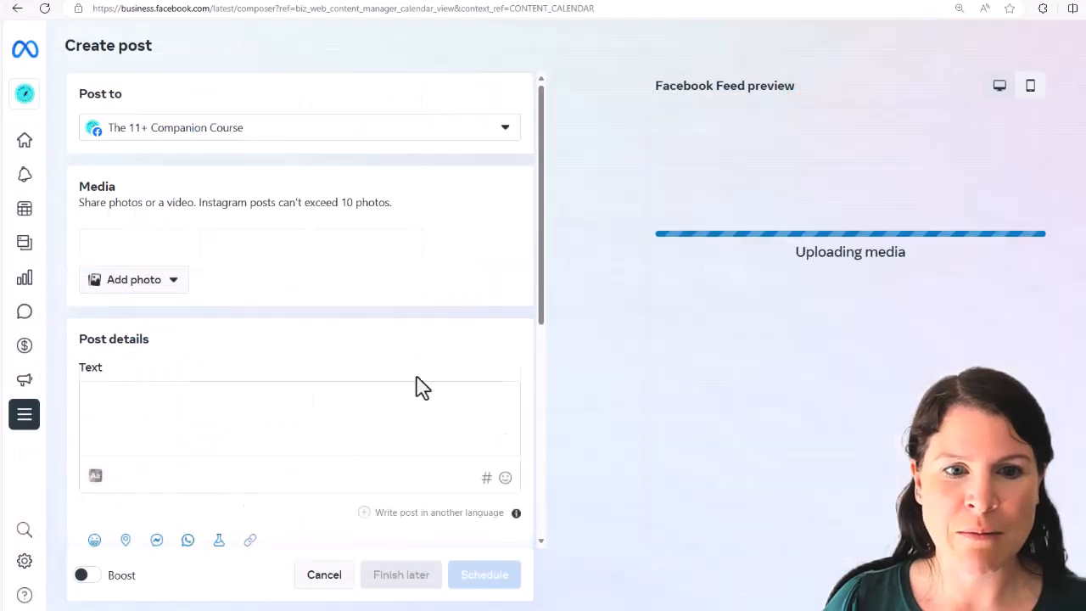
left_click(179, 396)
type("⭐ New classes starting soon! ⭐ Join me for a Reading Explorer course.")
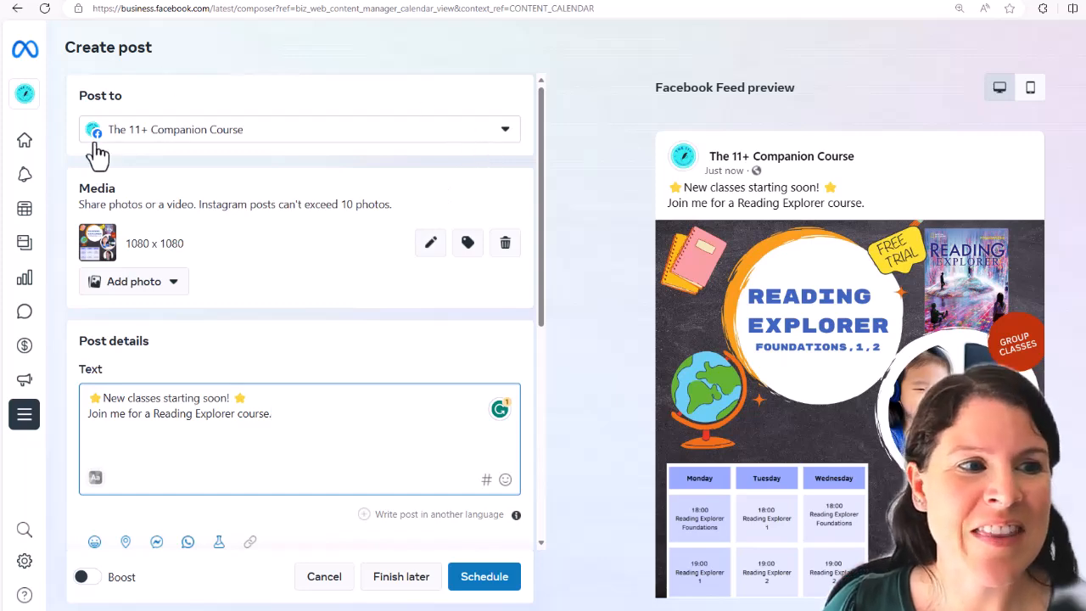
- Also publish the post to the groups Grammar School Entrance (11plus) info, 11plus tutoring group, and 11 Plus in Birmingham, Walsall & Wolverhampton group
left_click(505, 143)
scroll(508, 145, "down", 5)
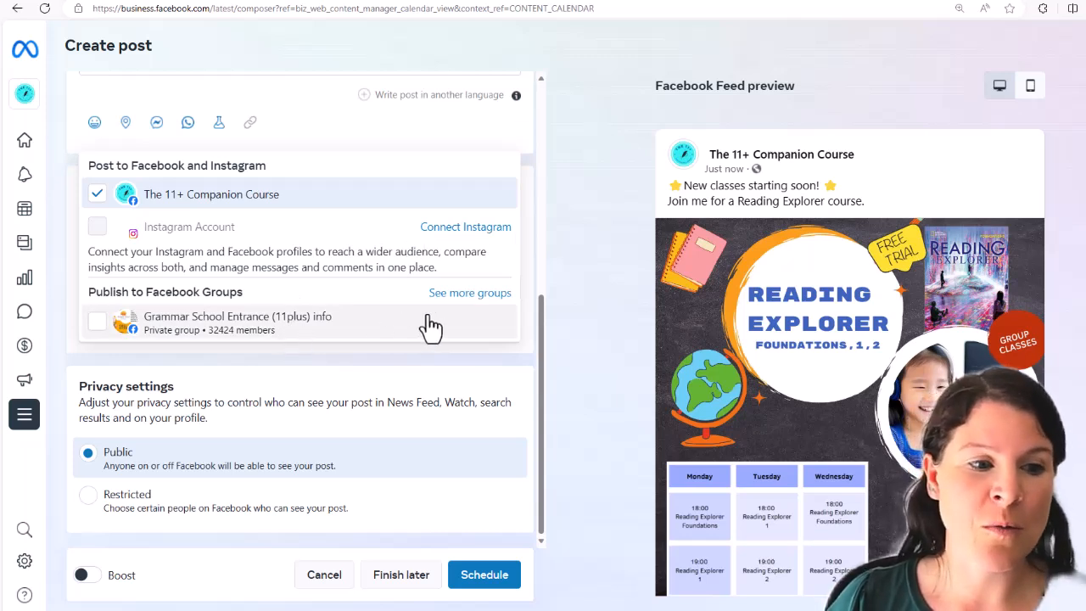
left_click(472, 294)
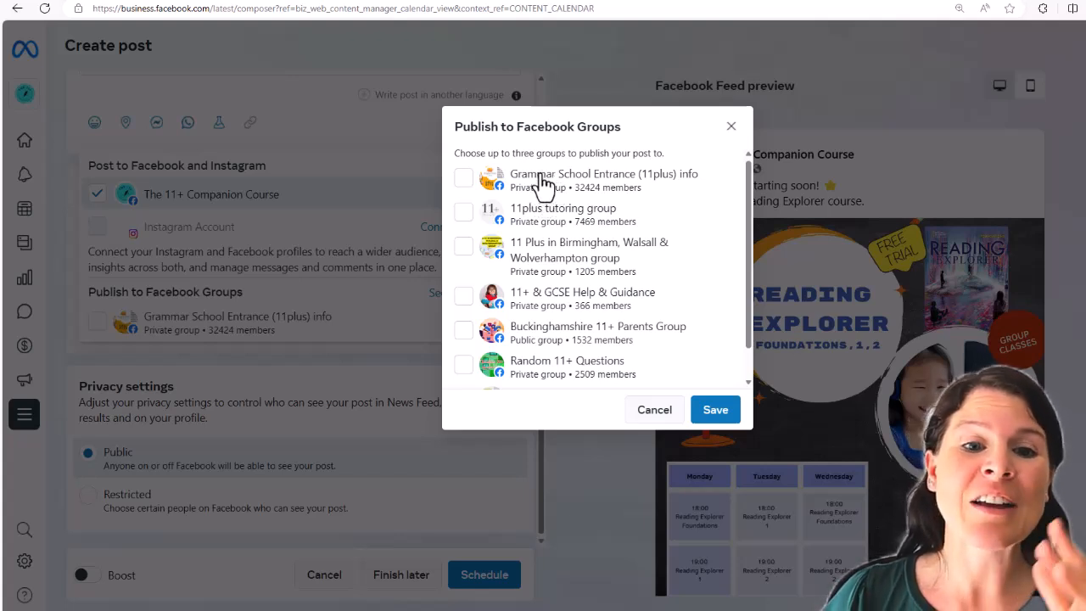
left_click(463, 179)
left_click(463, 212)
left_click(463, 247)
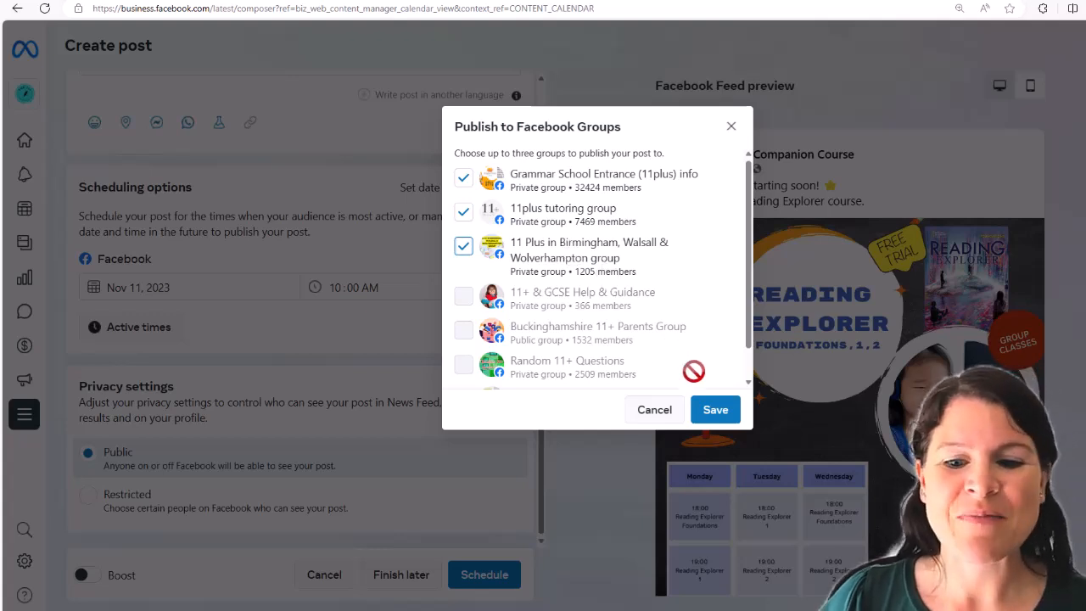
left_click(714, 410)
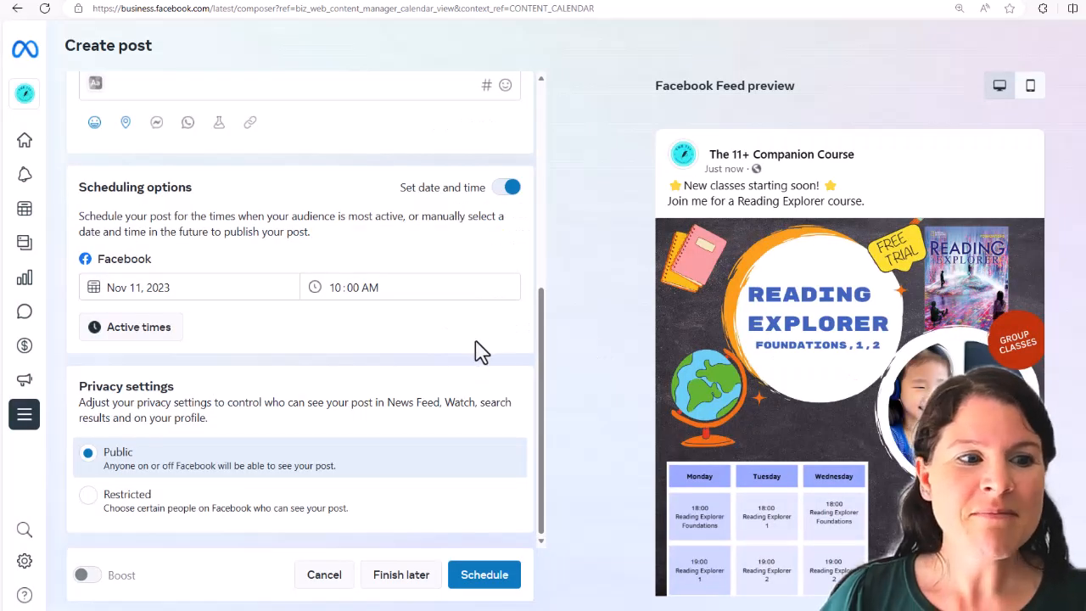
- Review the post settings, schedule the post, and dismiss the follow-up dialogs to return to the Planner
scroll(450, 271, "up", 3)
scroll(412, 257, "down", 3)
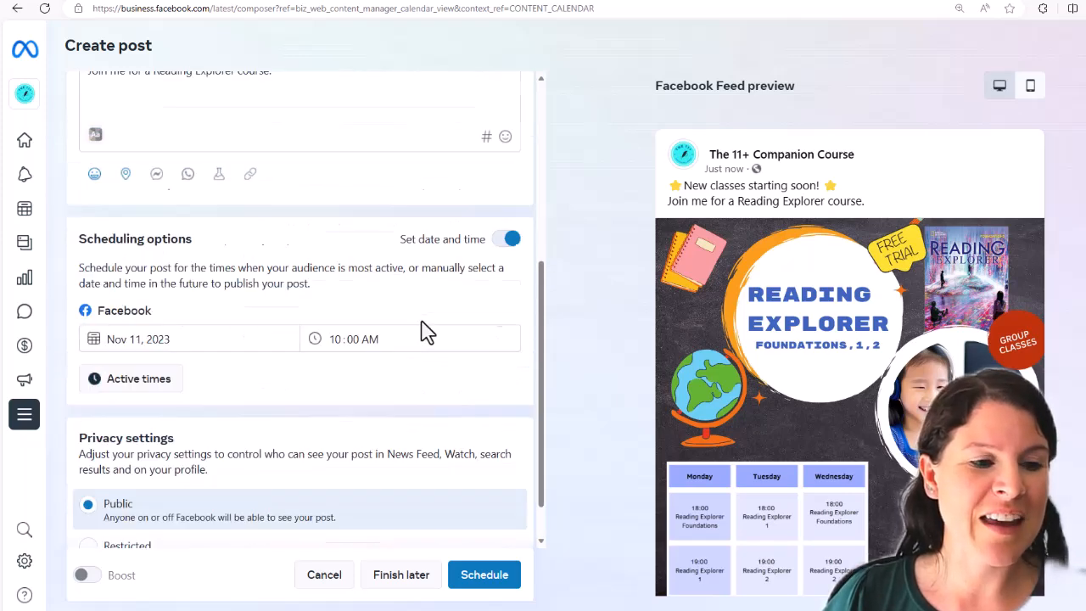
left_click(488, 583)
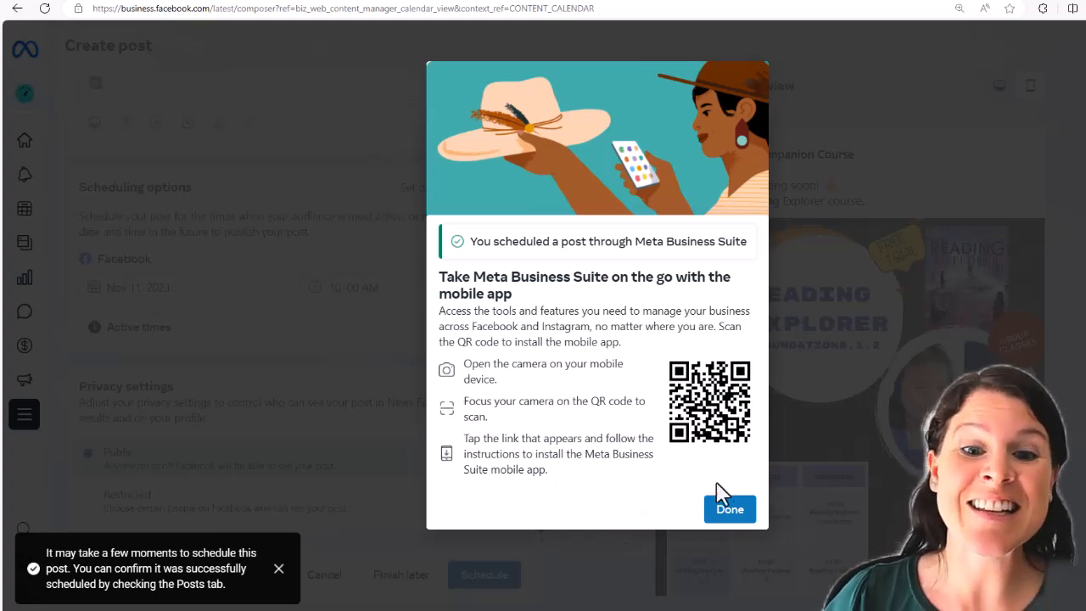
left_click(731, 513)
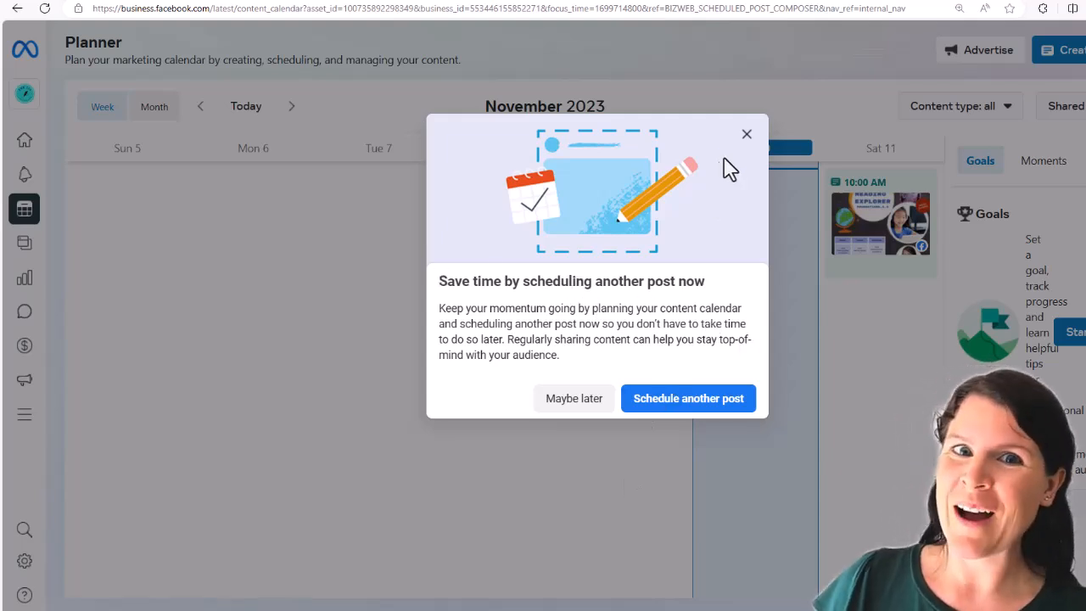
left_click(746, 135)
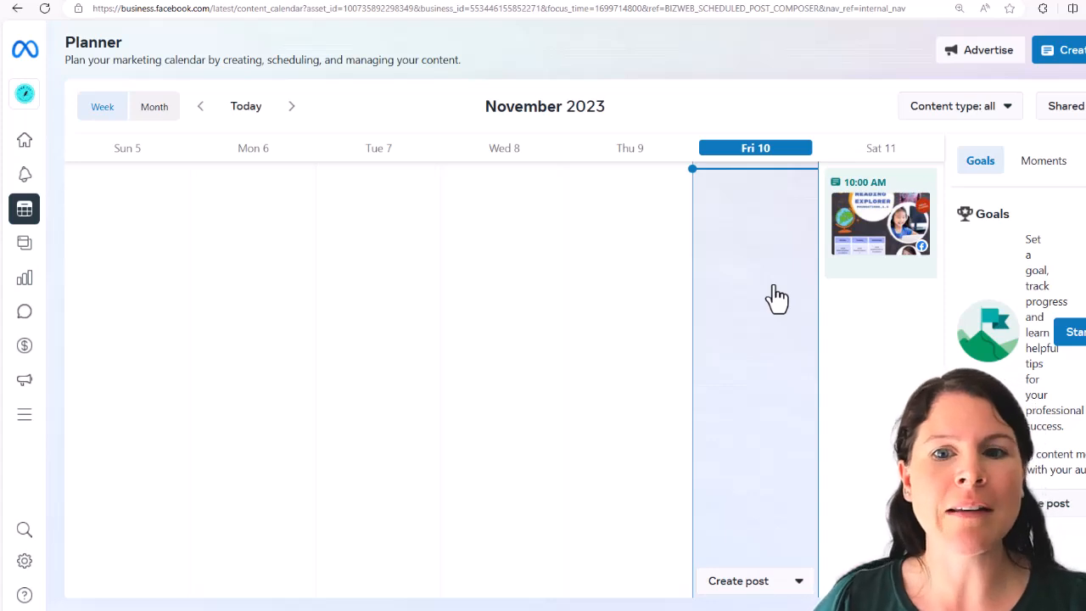
- Duplicate the Reading Explorer post scheduled on Sat 11 in the Planner
left_click(887, 227)
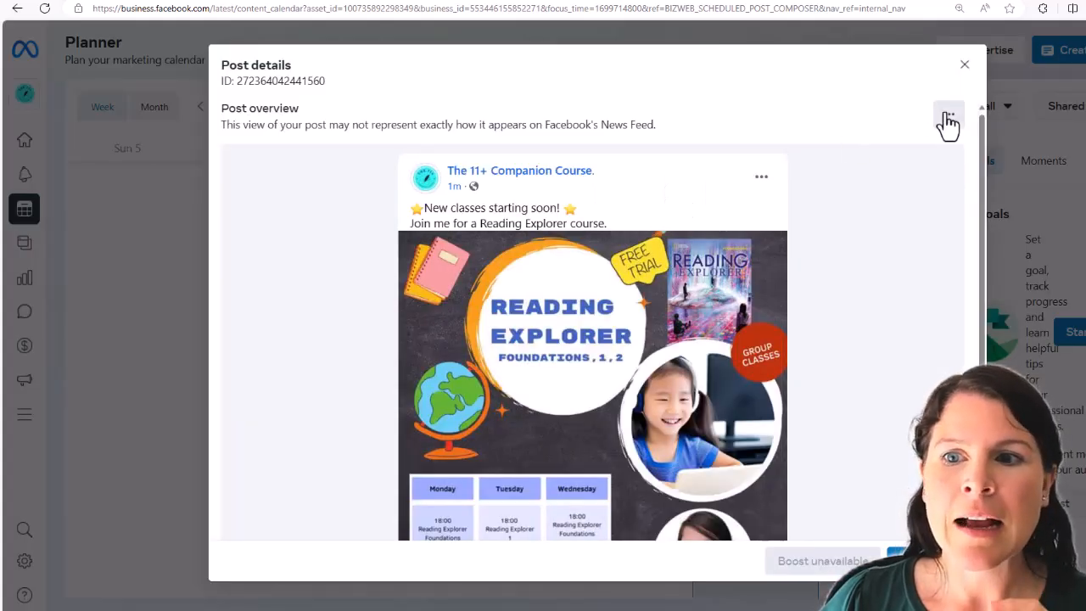
left_click(948, 119)
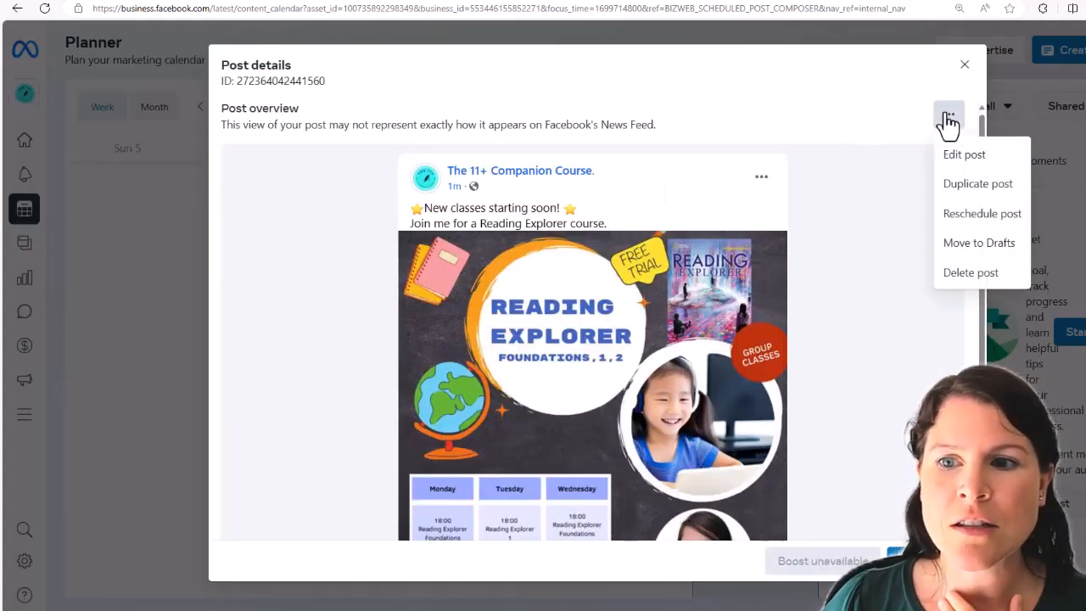
left_click(964, 190)
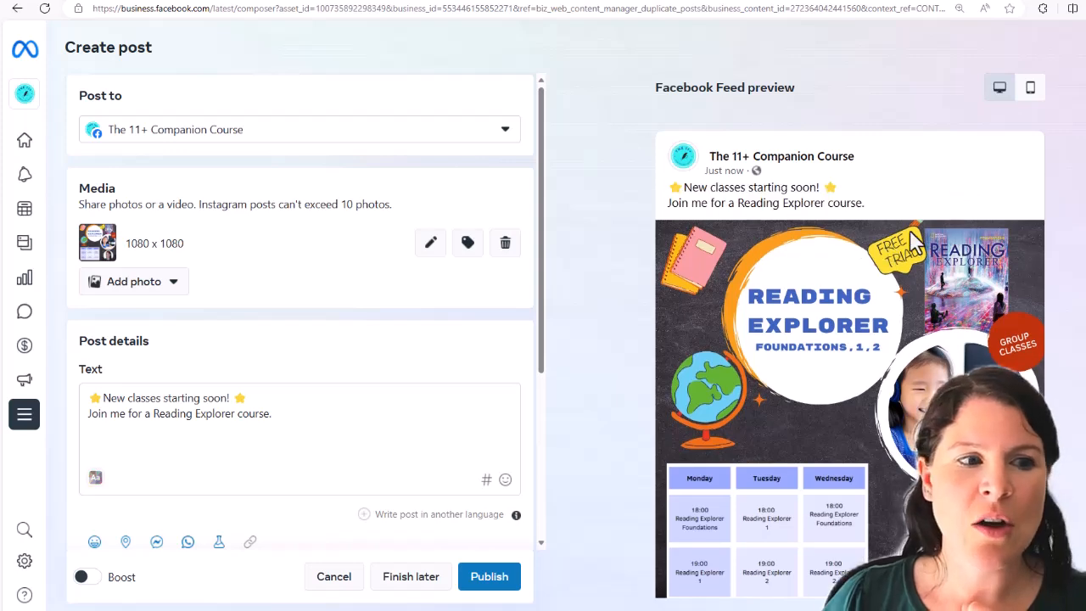
- Add the groups 11+ & GCSE Help & Guidance and Buckinghamshire 11+ Parents Group as destinations for the duplicated post
left_click(506, 131)
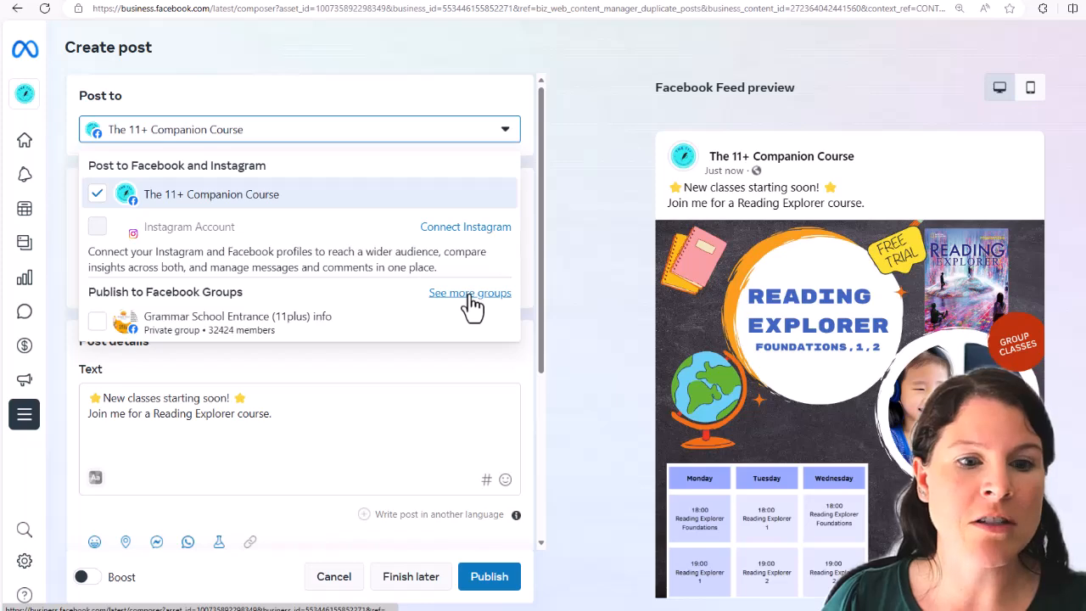
left_click(468, 294)
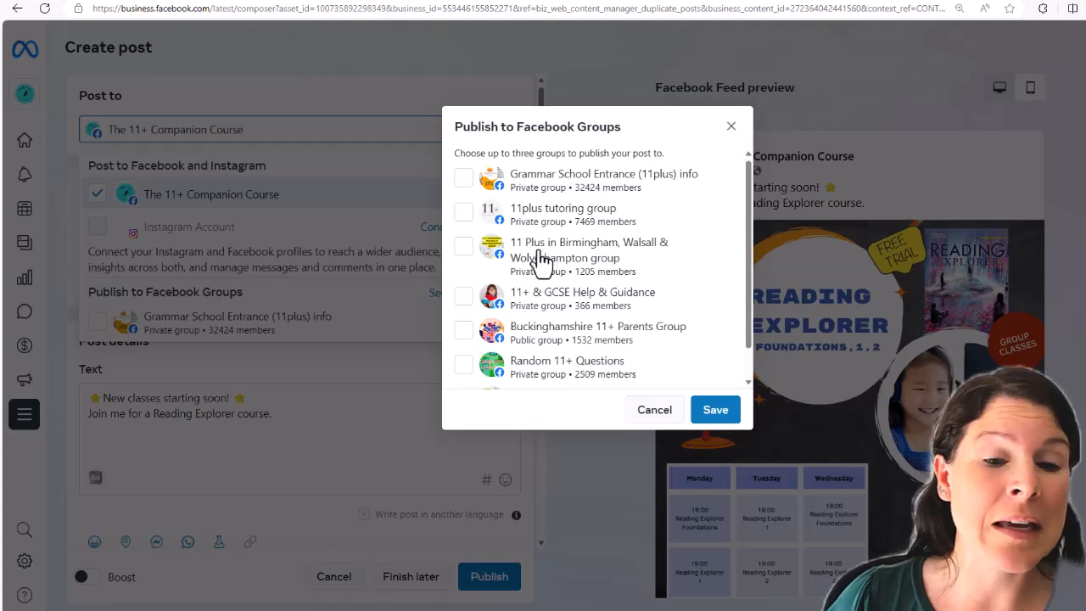
left_click(464, 295)
left_click(463, 331)
left_click(414, 272)
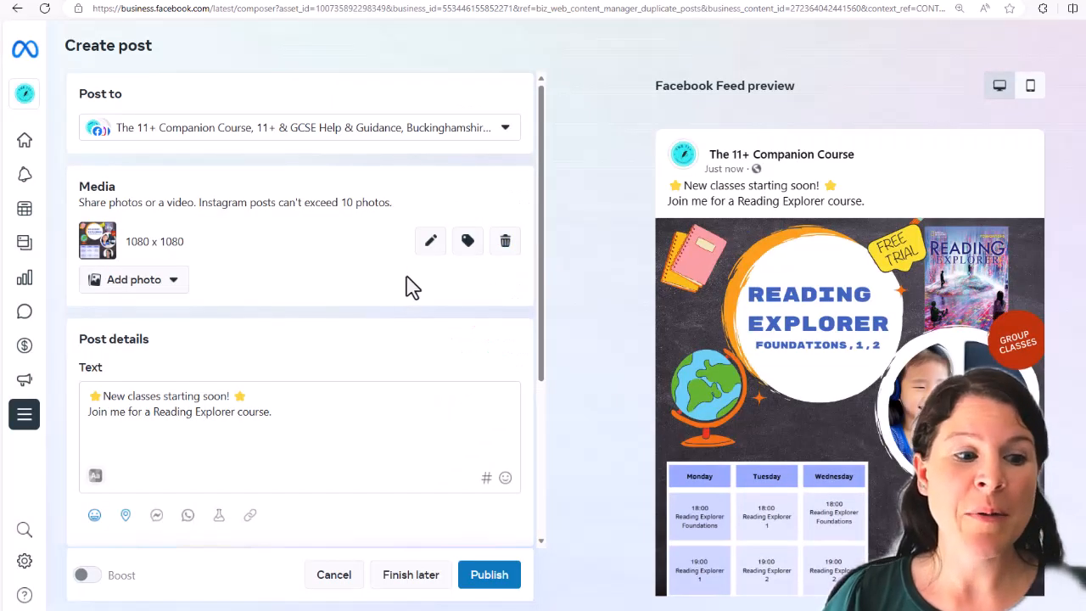
- Set the duplicated post's date to Nov 12, 2023, pick the suggested active time of 1:00 PM, and schedule the post
scroll(412, 293, "down", 3)
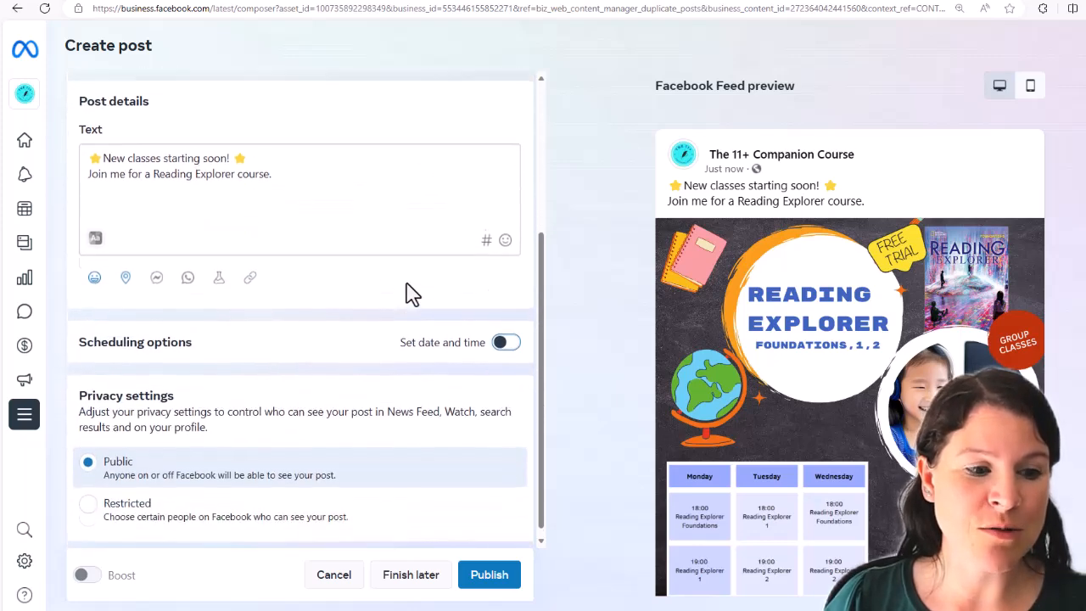
left_click(502, 334)
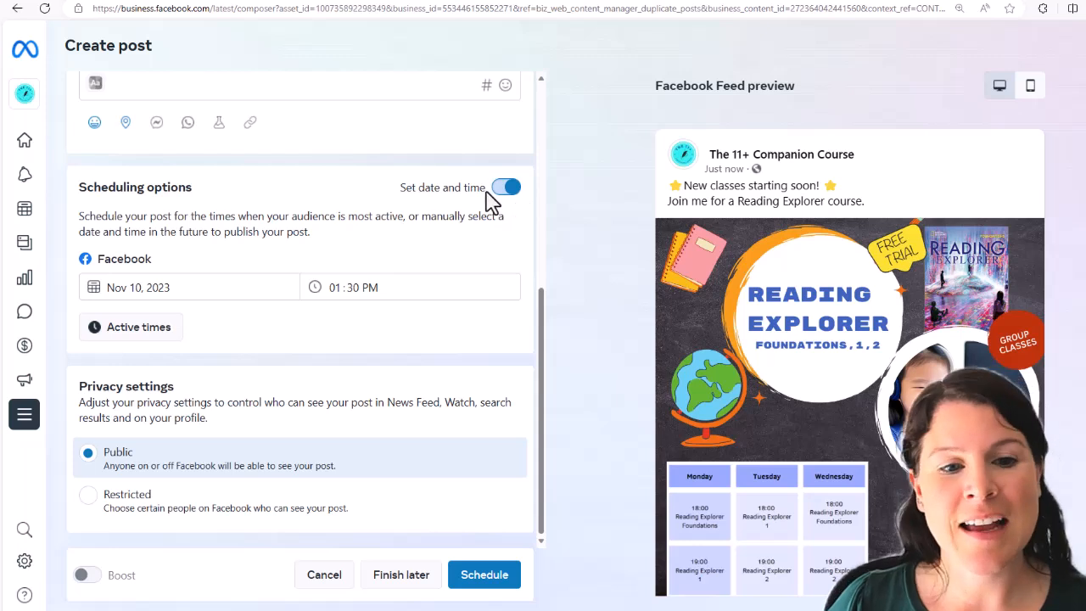
left_click(180, 288)
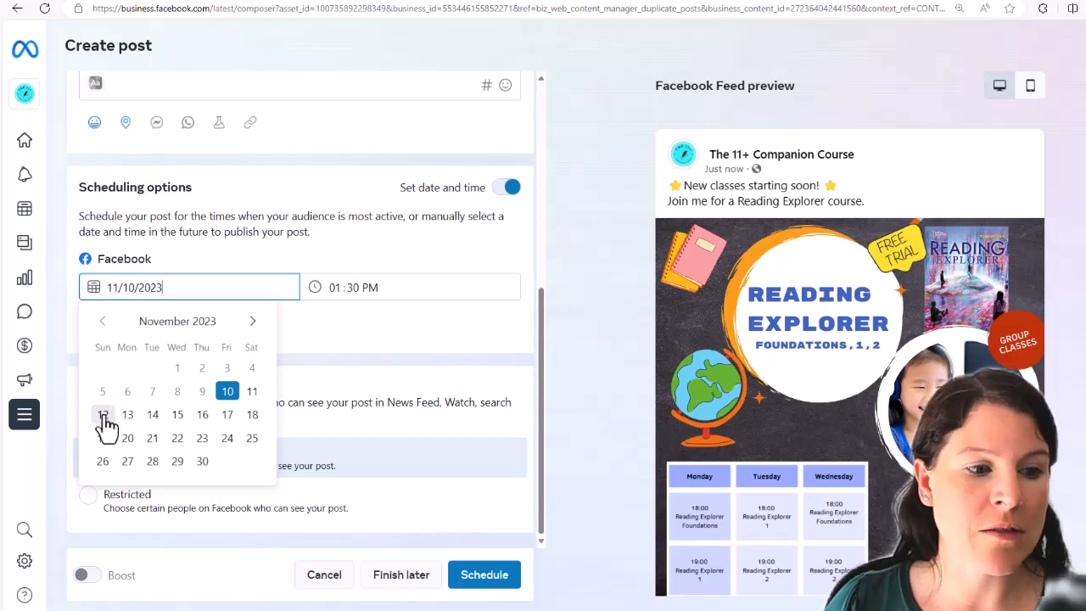
left_click(102, 414)
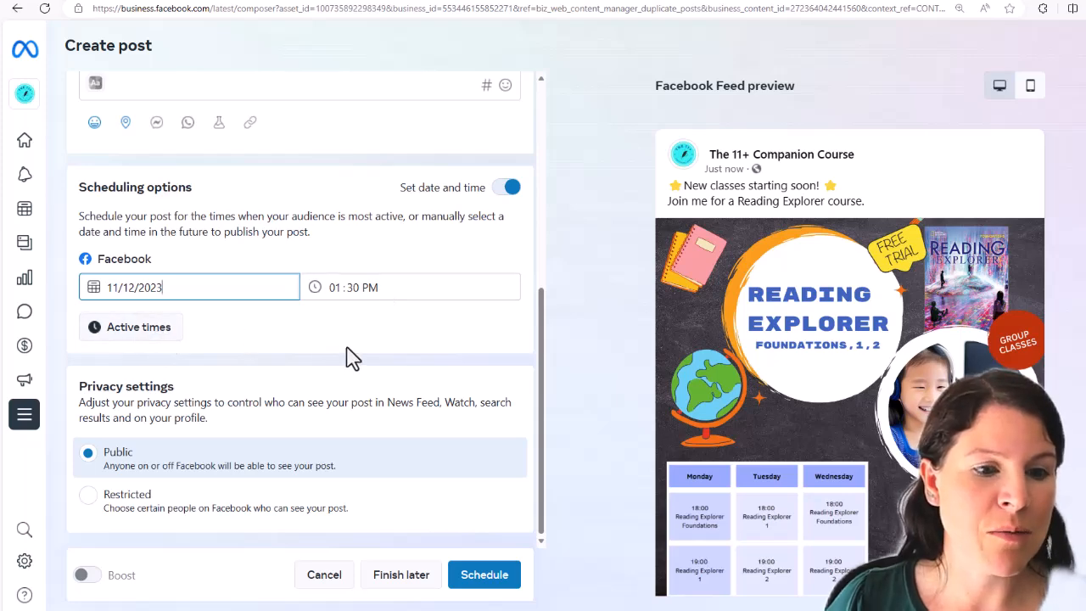
left_click(160, 342)
left_click(604, 336)
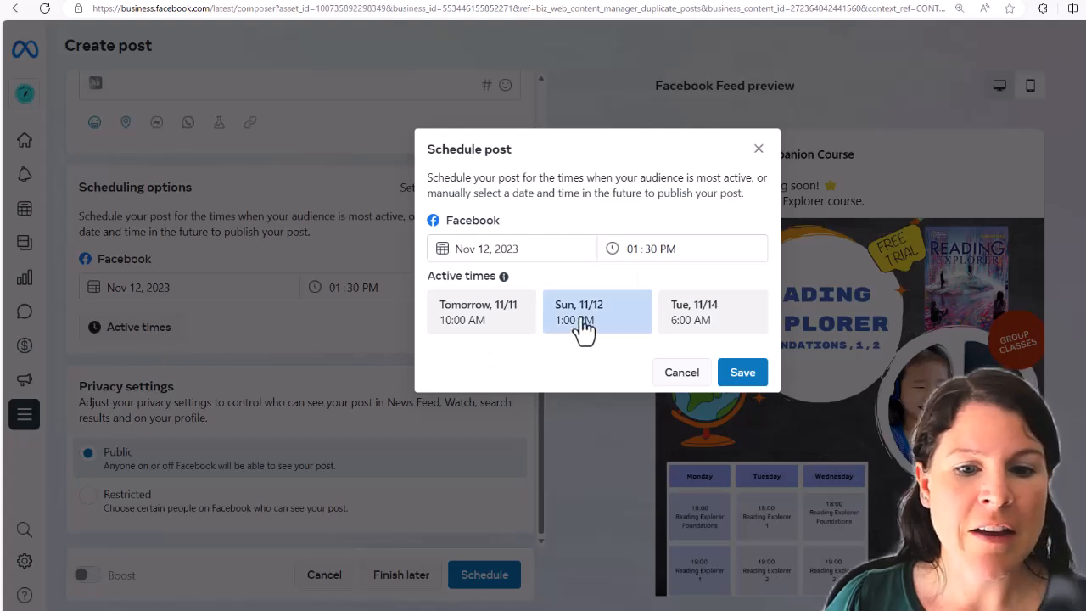
left_click(585, 326)
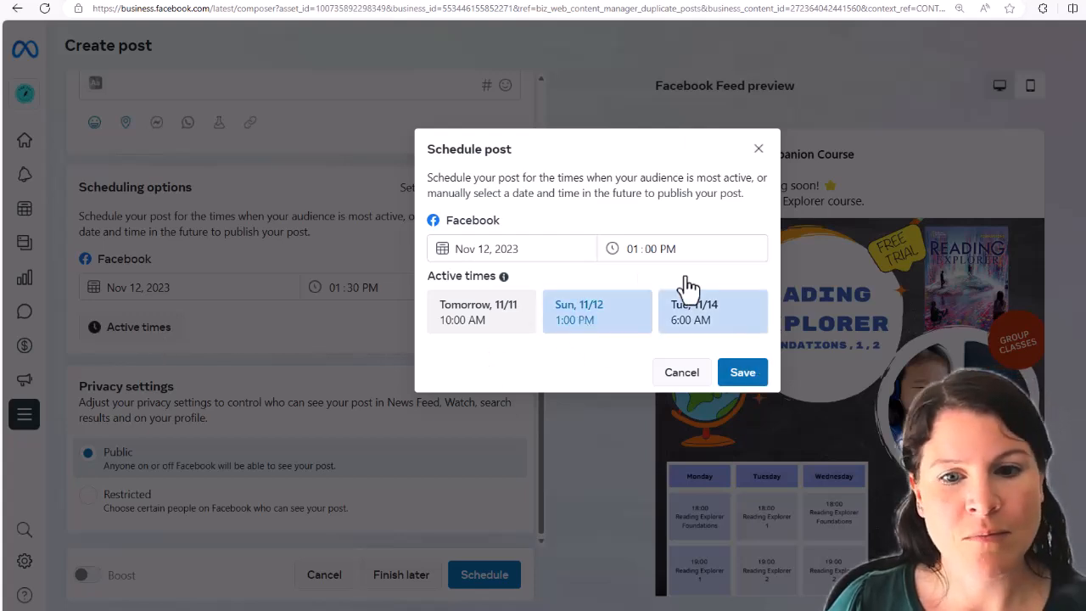
left_click(739, 372)
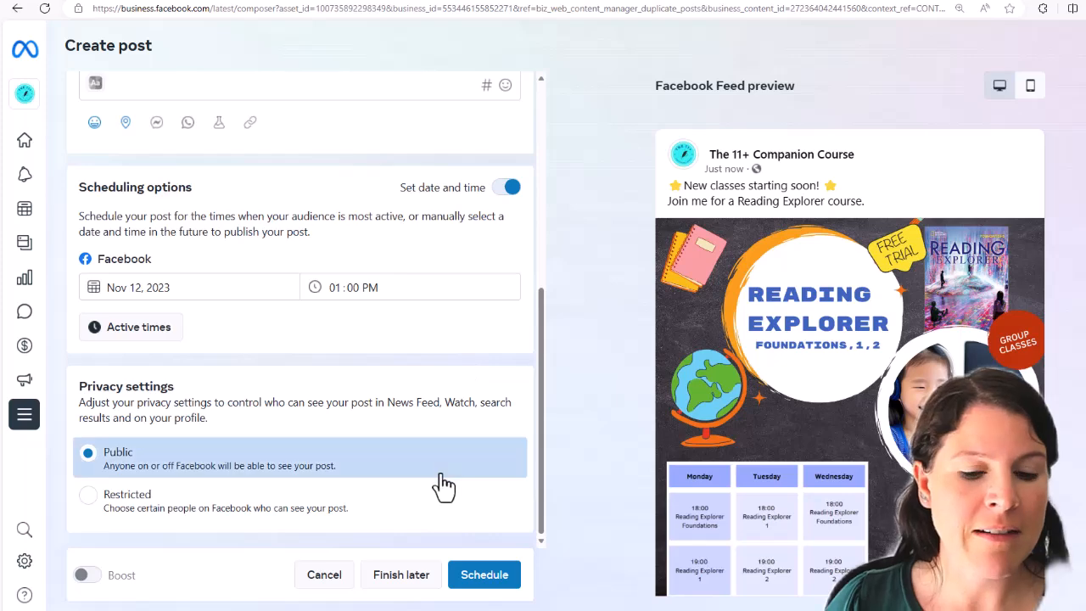
left_click(480, 583)
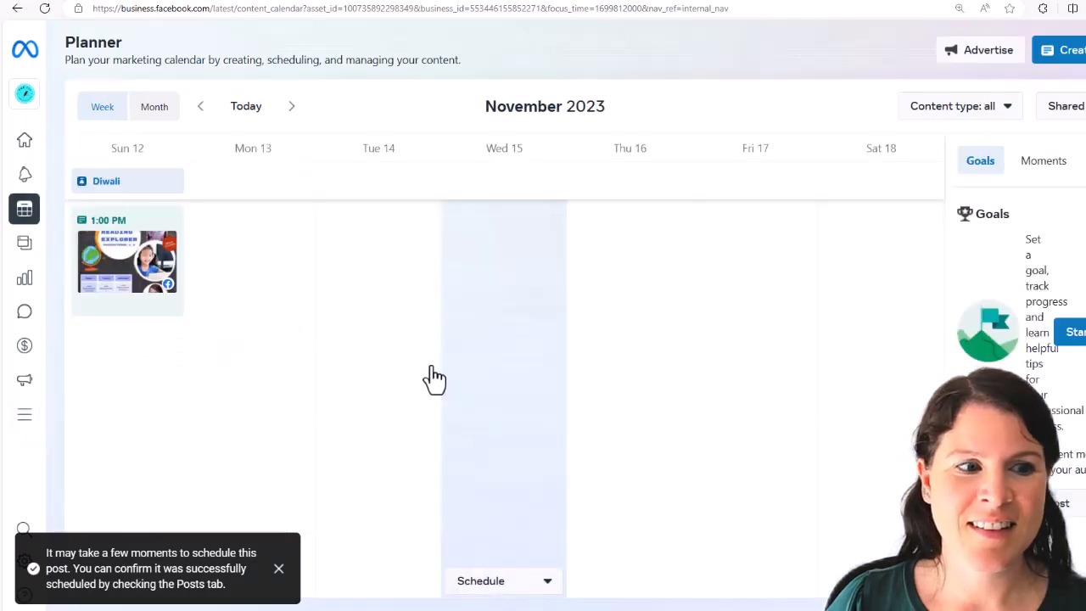
- Create a new post from Mon 13 in the Planner and set its schedule to the active time Tue, 11/14 at 6:00 AM
left_click(202, 109)
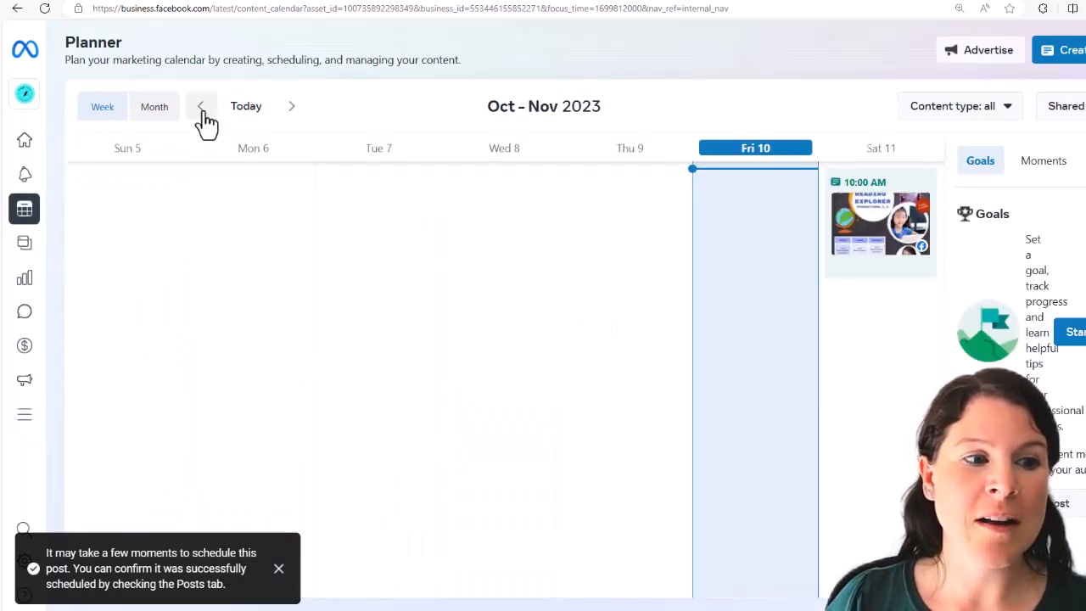
left_click(292, 109)
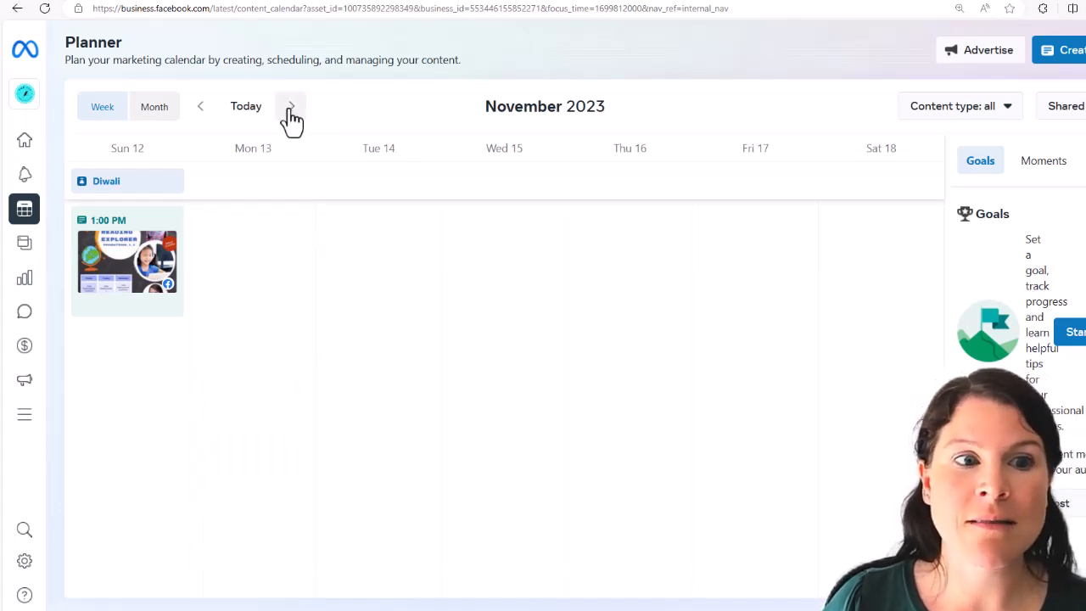
left_click(268, 254)
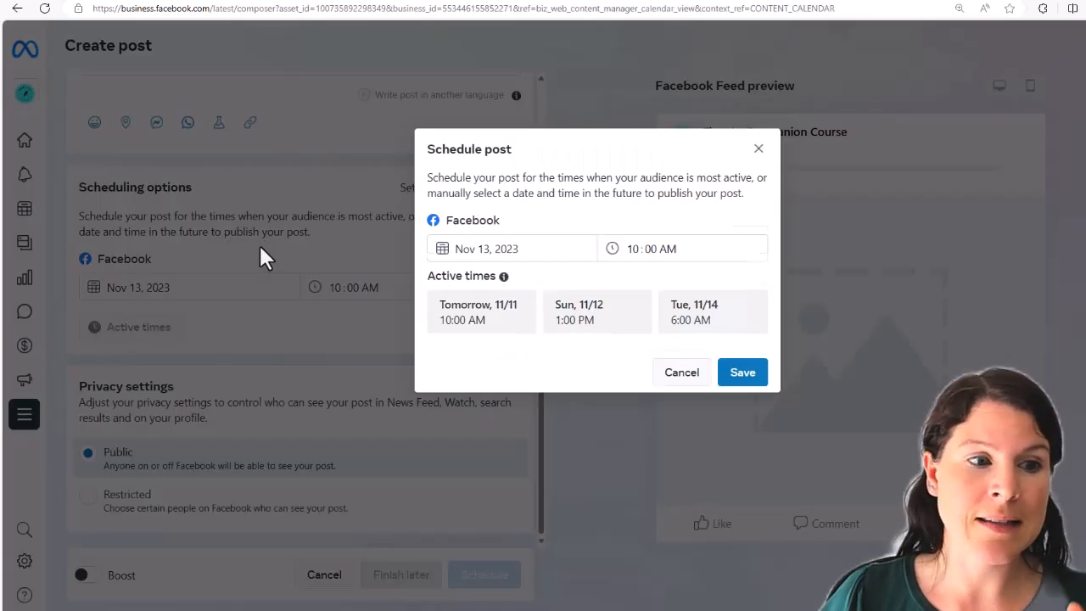
left_click(712, 321)
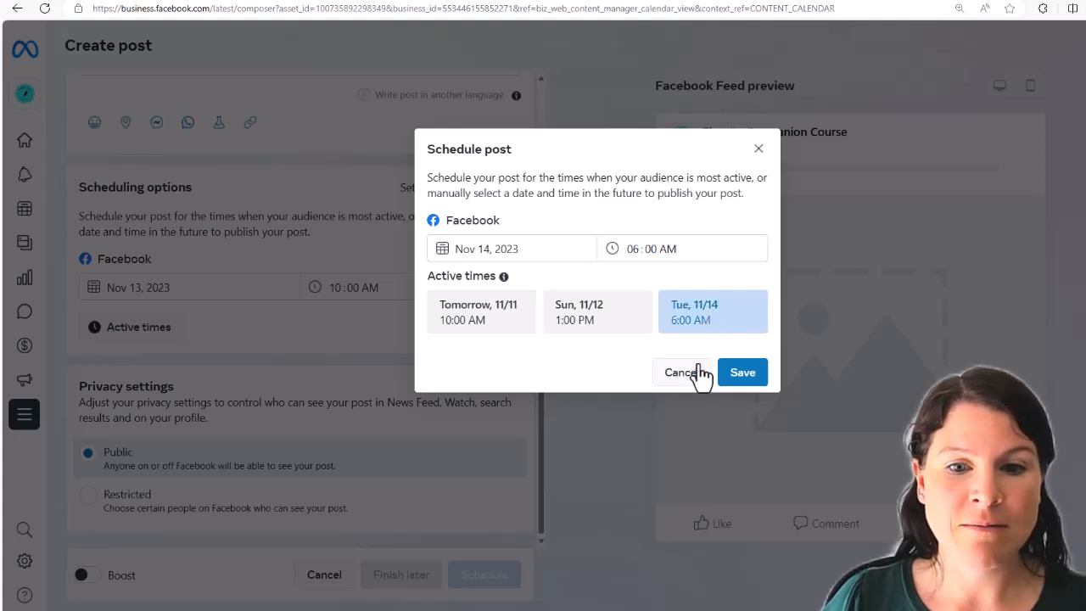
left_click(742, 374)
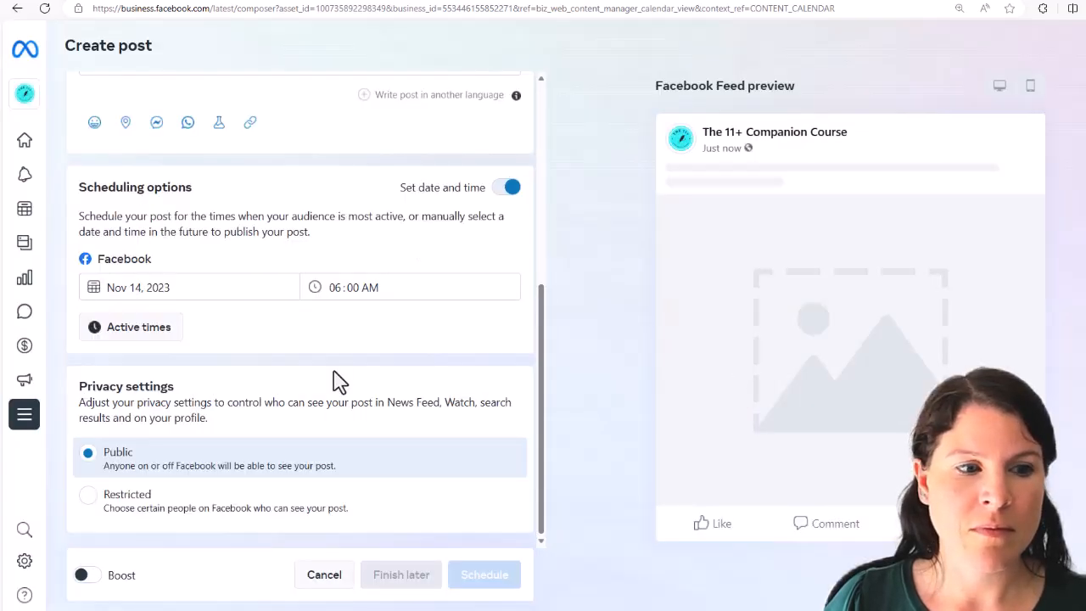
- Upload the Happy Holidays Facebook Ad (22) flyer image from the Downloads folder as the new post's photo
scroll(255, 365, "up", 5)
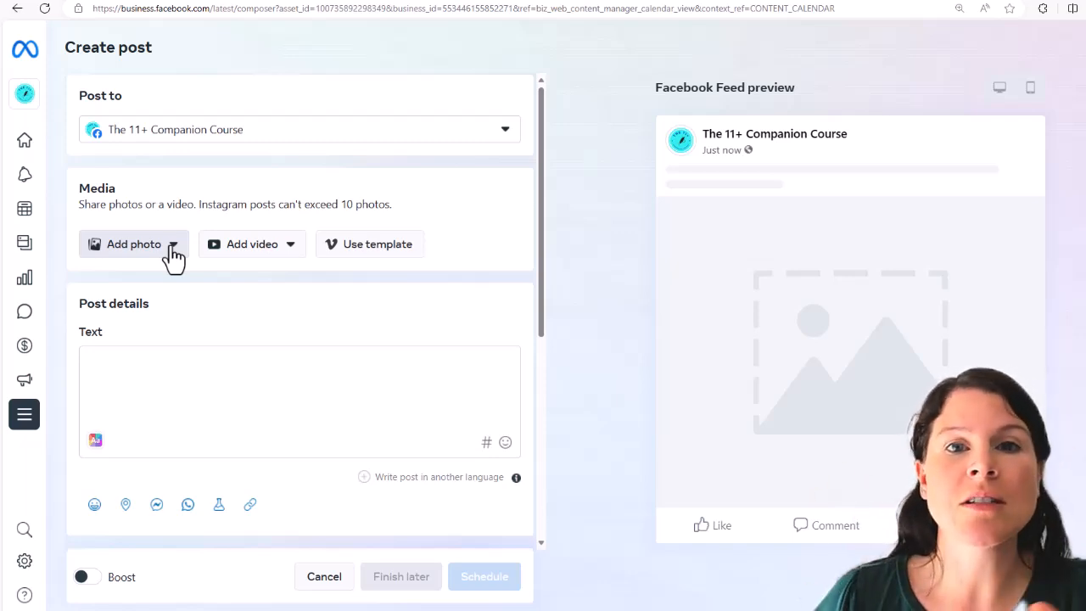
left_click(172, 253)
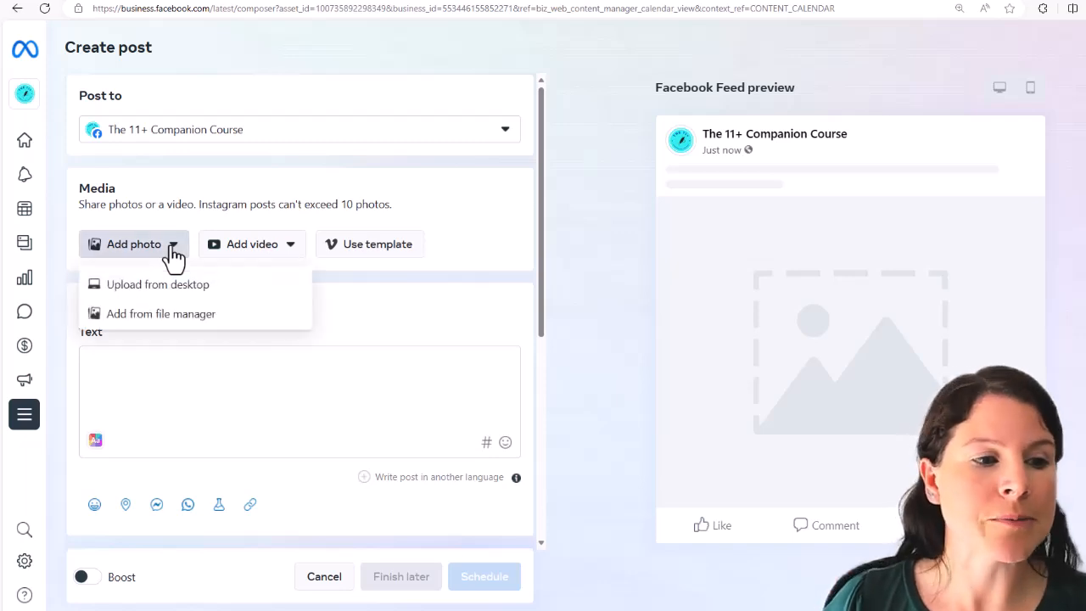
left_click(163, 285)
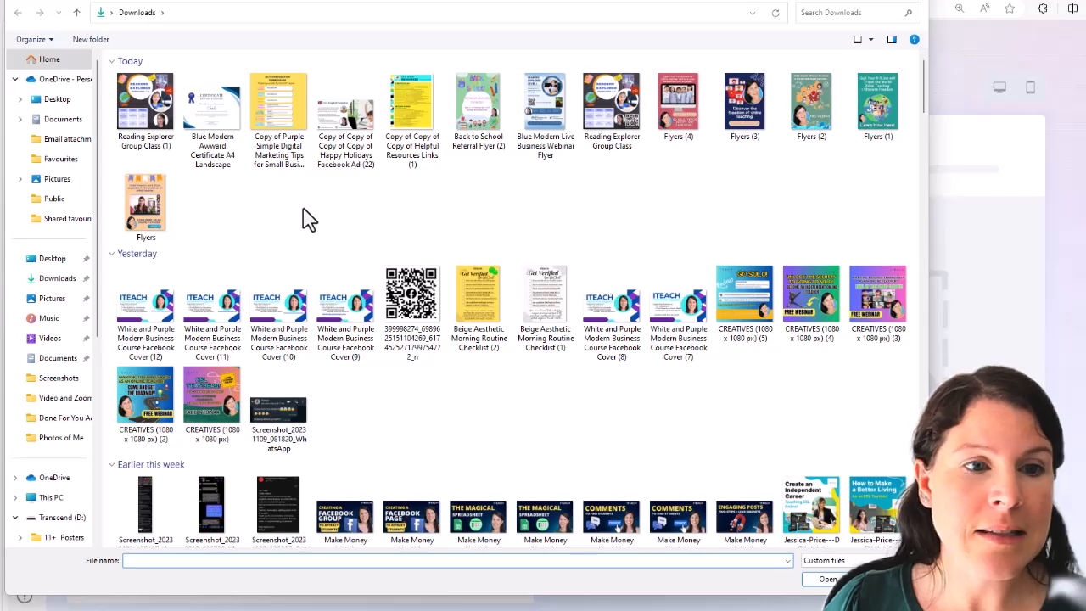
left_click(347, 178)
left_click(829, 580)
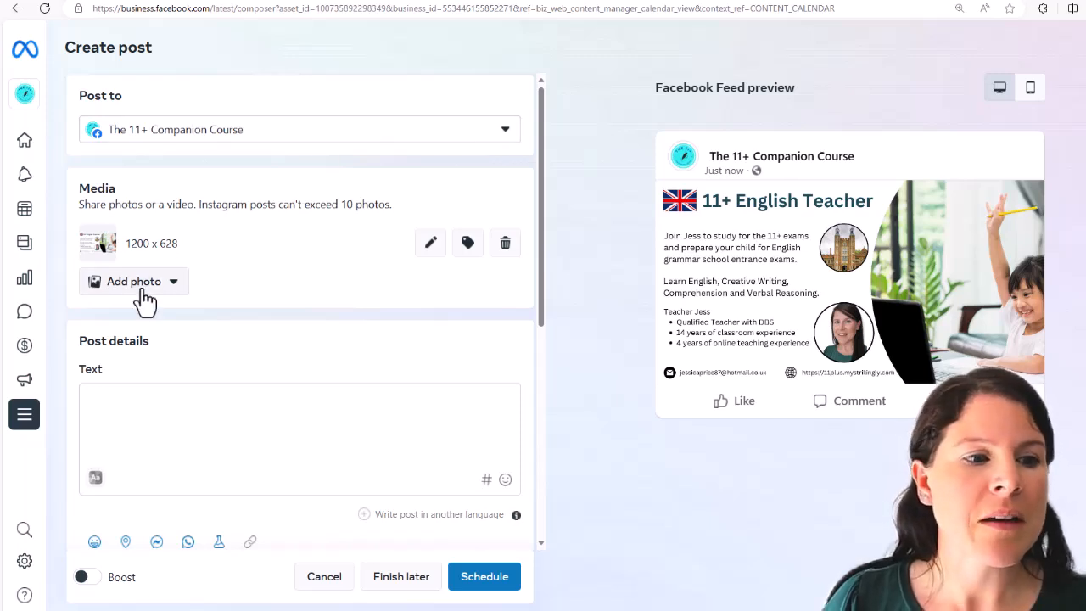
- Add the groups 11+ Kent Test Group and Grammar School Entrance (11plus) info as destinations for the new post
left_click(503, 134)
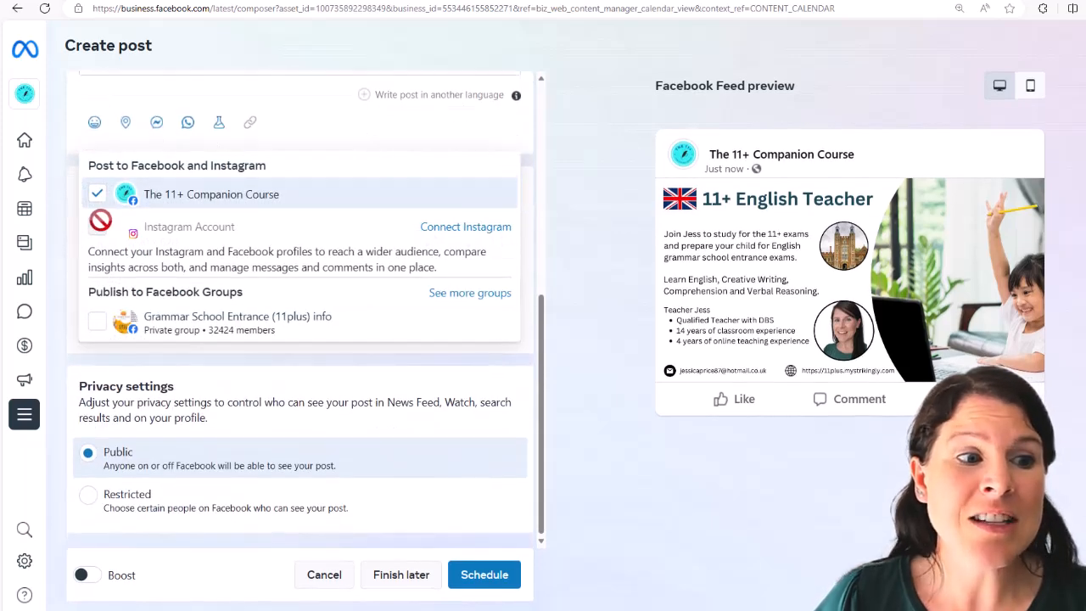
left_click(471, 295)
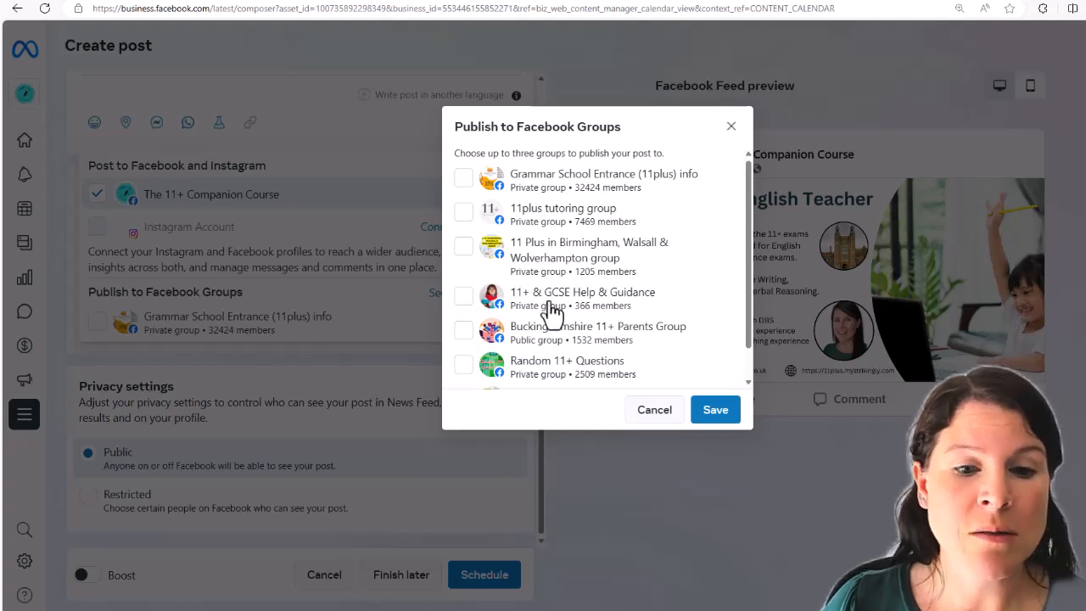
scroll(543, 326, "down", 1)
left_click(464, 365)
scroll(466, 373, "up", 2)
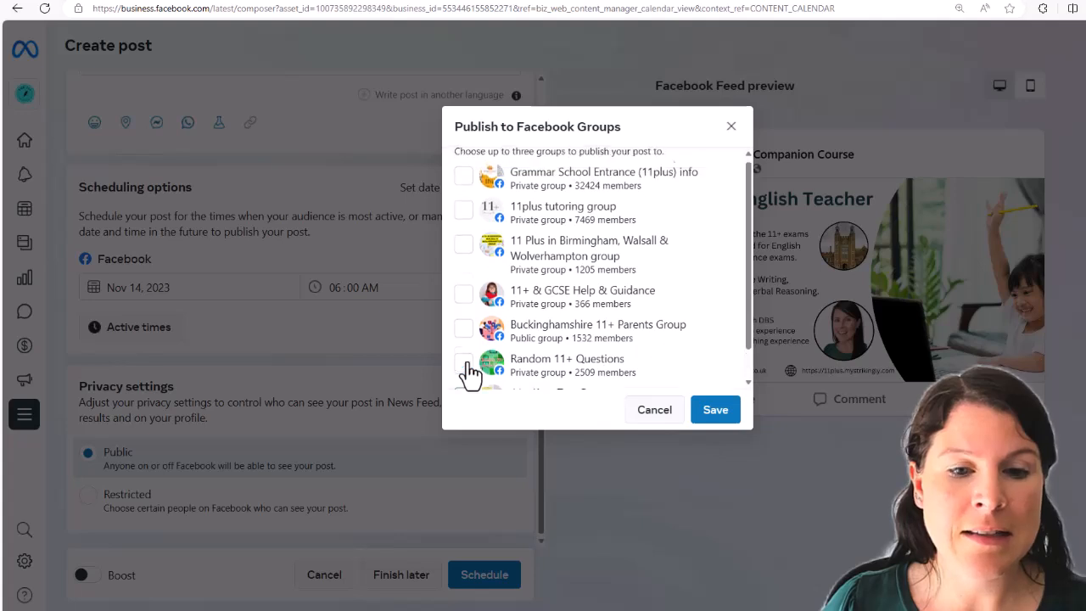
left_click(463, 177)
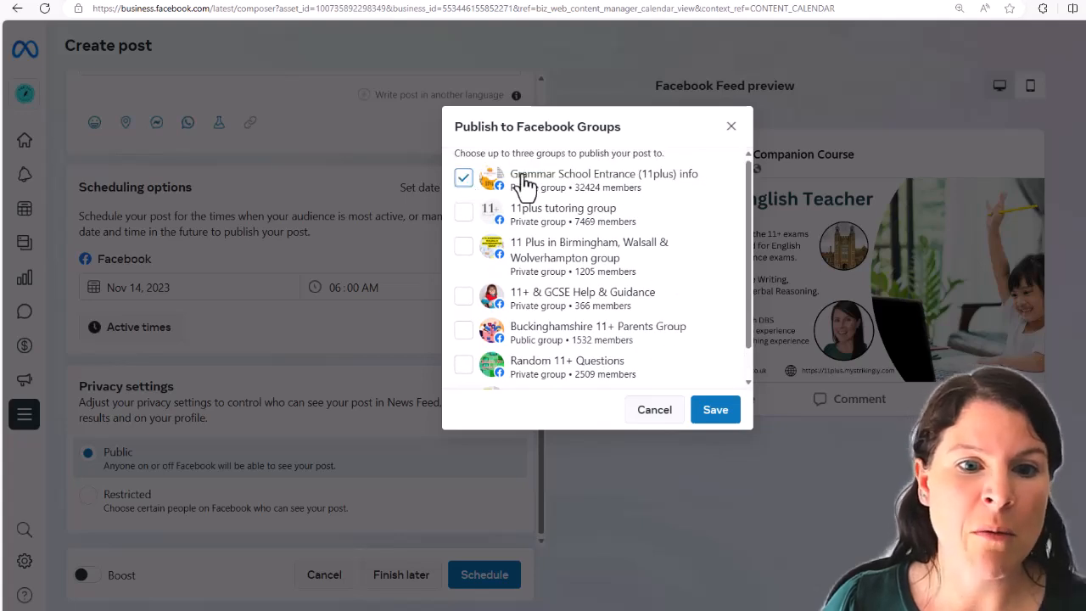
left_click(713, 412)
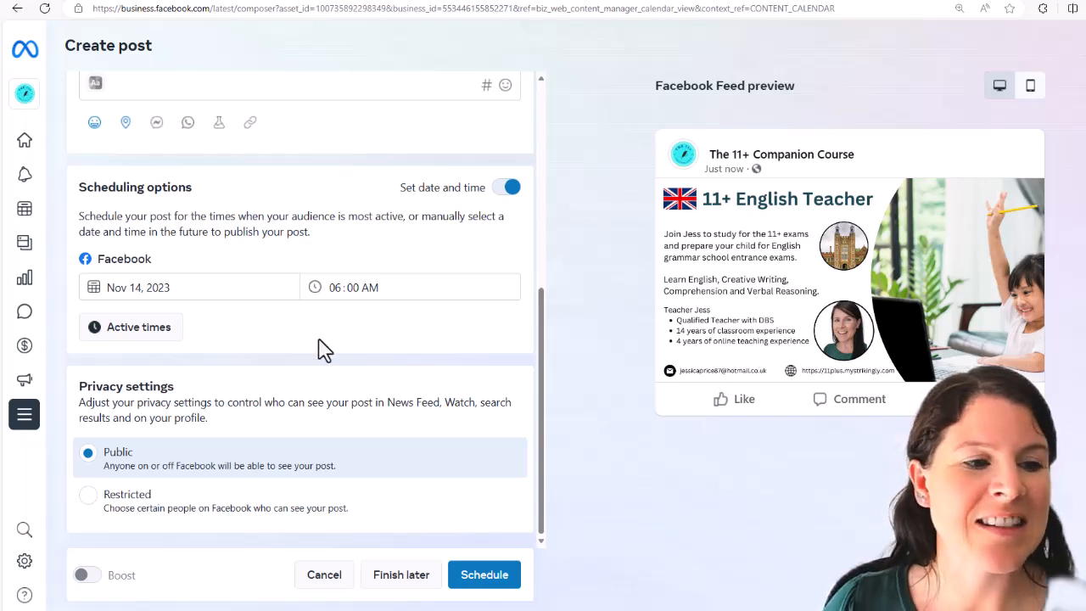
- Write the post text "I've opened up my schedule for two more students. Message me if you are interested!", also pointing to the Facebook Page or website
scroll(315, 407, "up", 5)
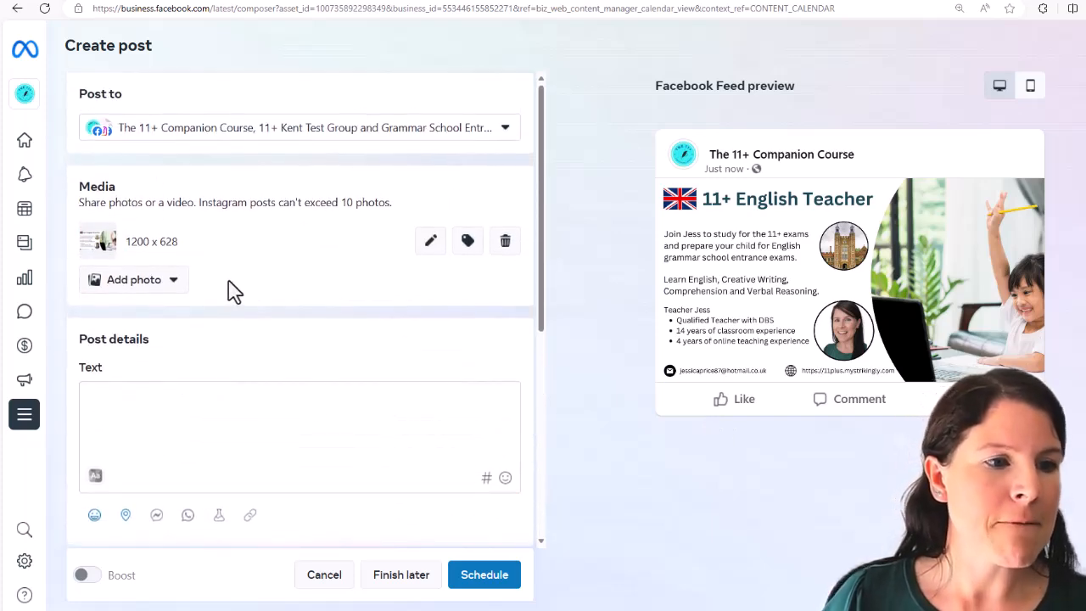
left_click(178, 407)
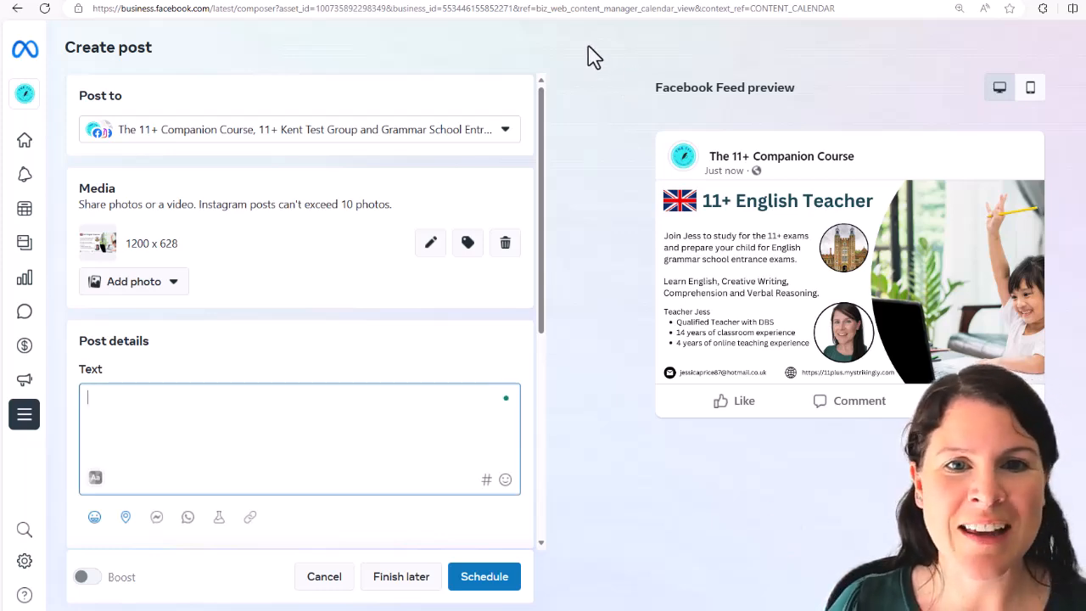
type("I've opened up my schedule for two more students. Message me if you are interested! Check out my Facebook Page or website for parent reviews, curriculum details and a sample video of my classes.")
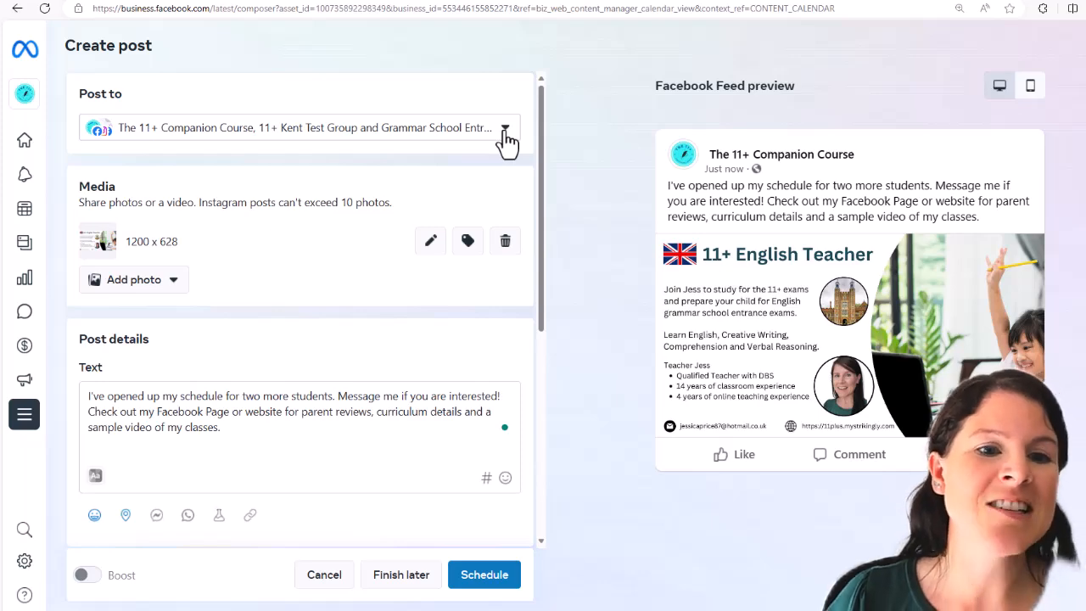
- Review the active times, save Tue, 11/14 at 6:00 AM as the publishing time, and schedule the English teacher post
scroll(400, 393, "down", 3)
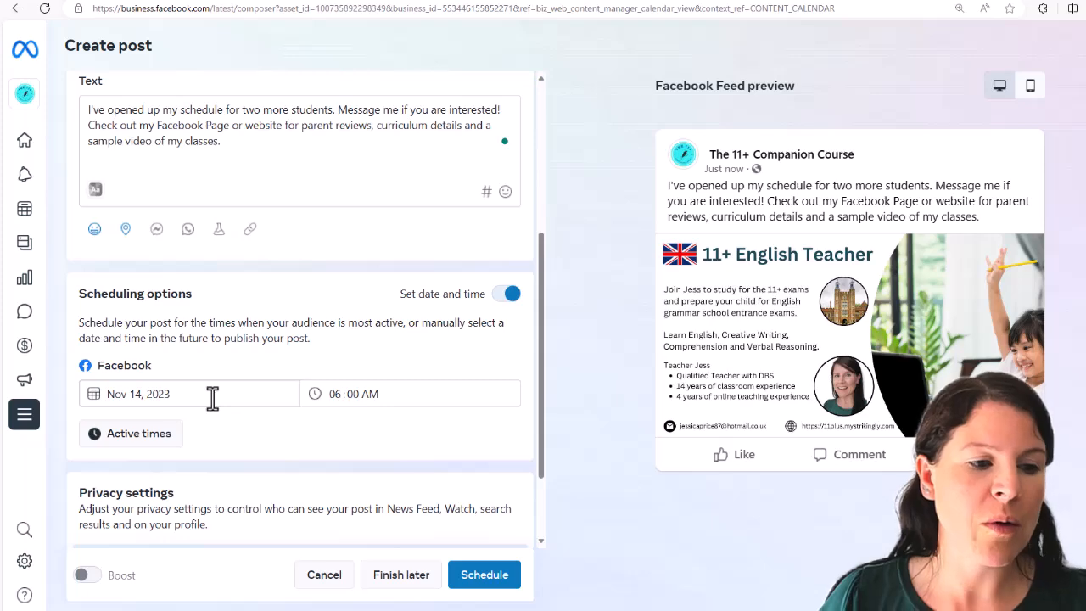
left_click(163, 439)
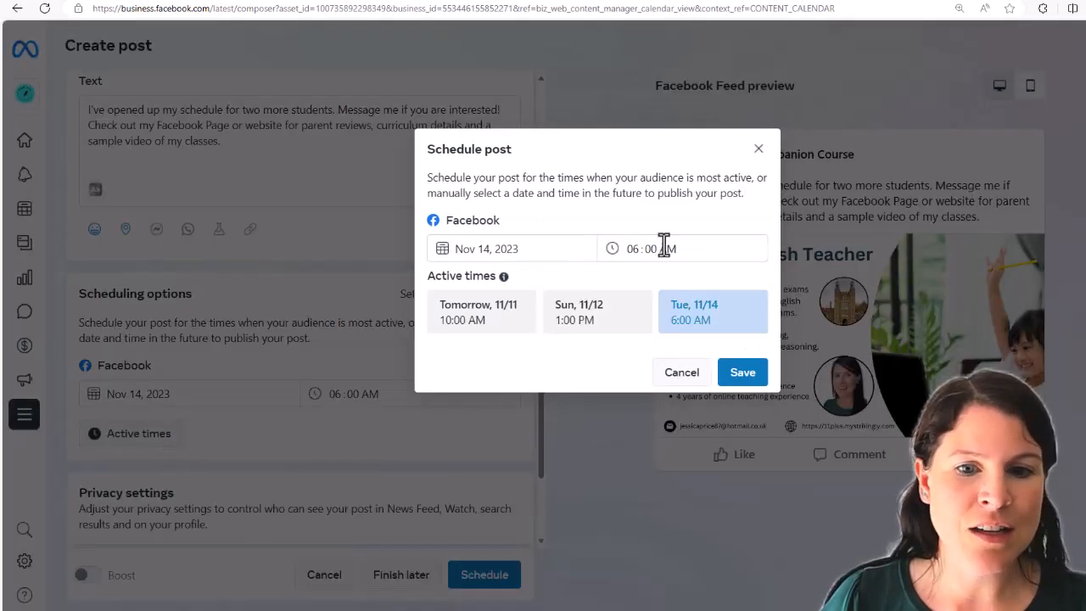
left_click(739, 374)
scroll(368, 429, "down", 2)
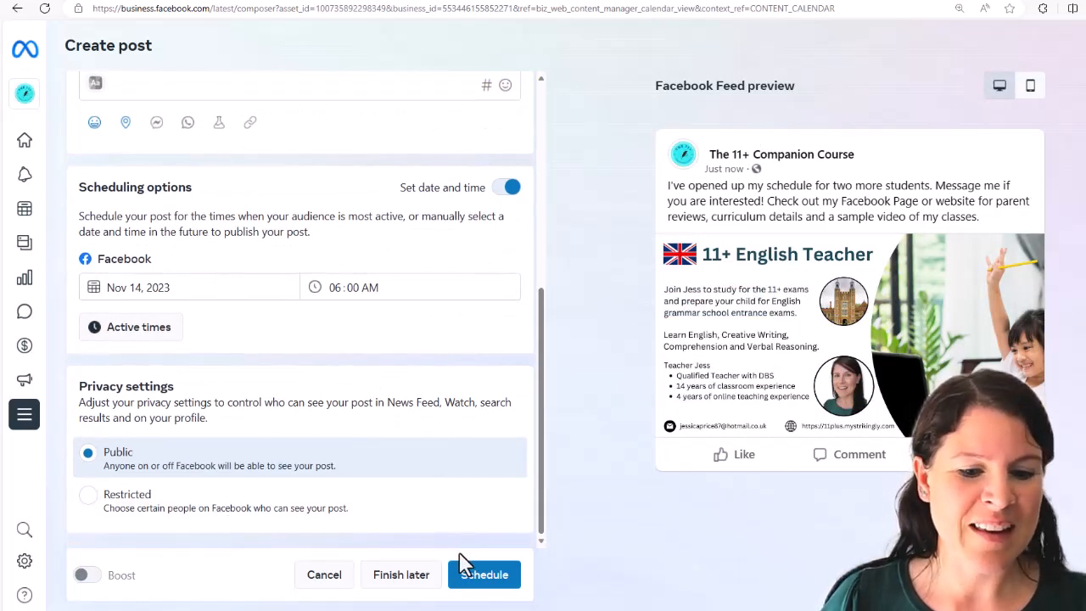
left_click(488, 575)
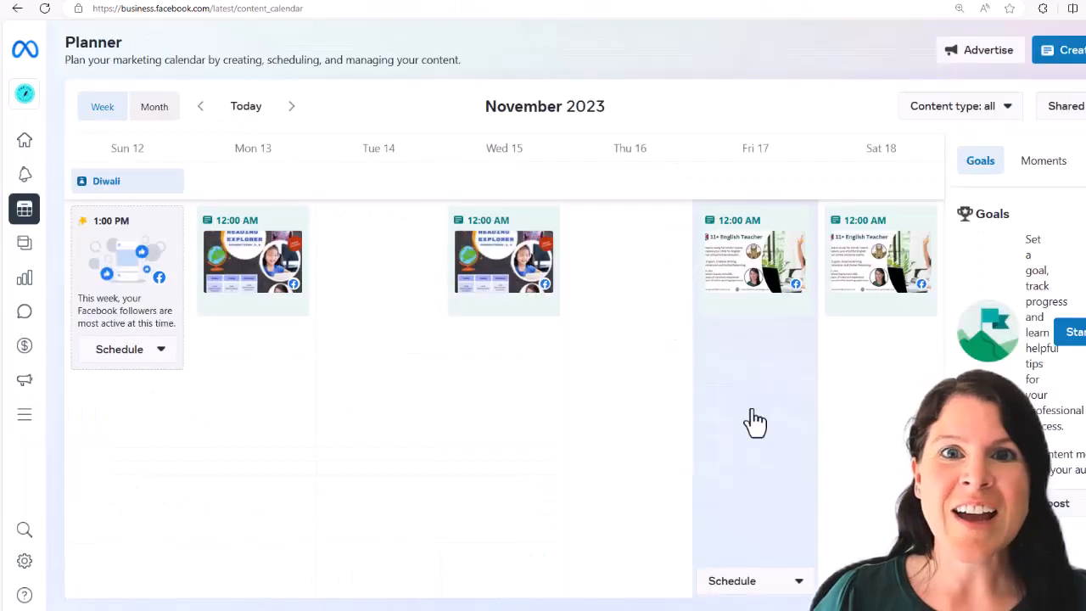